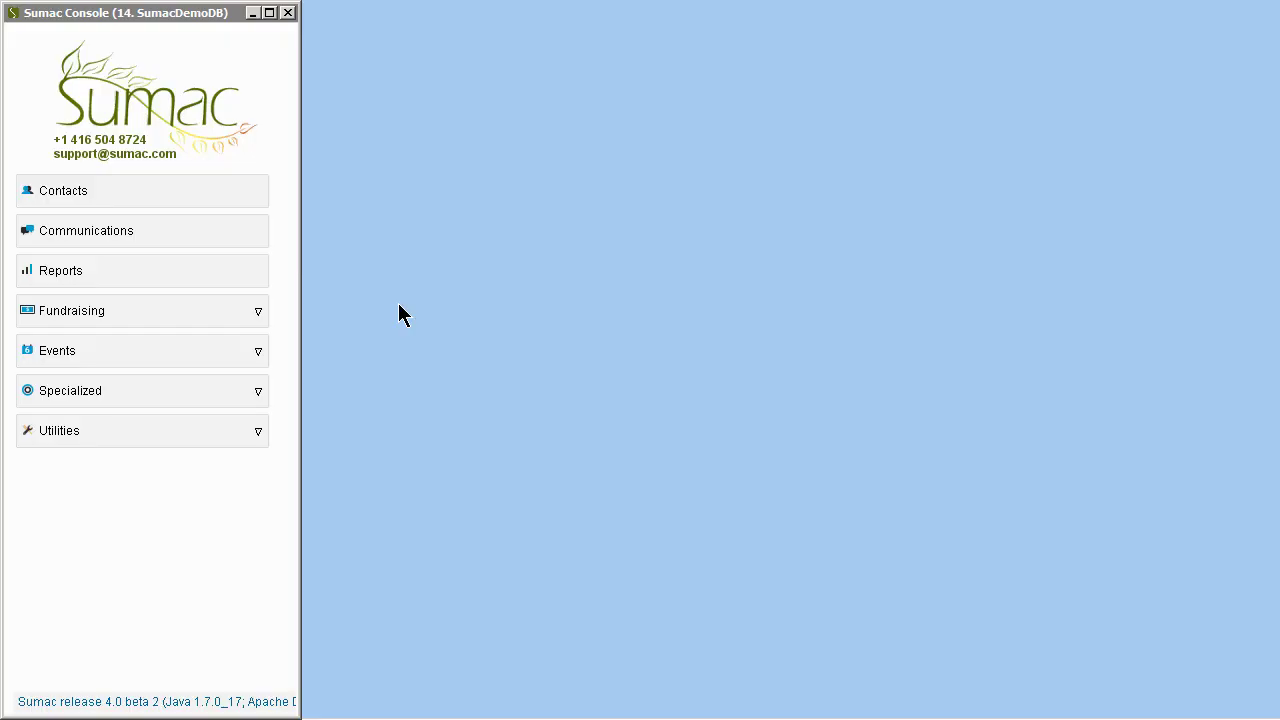
Search the donations by Receipt Status for unreceipted ones.
{"action": "left_click", "coordinate": [262, 316]}
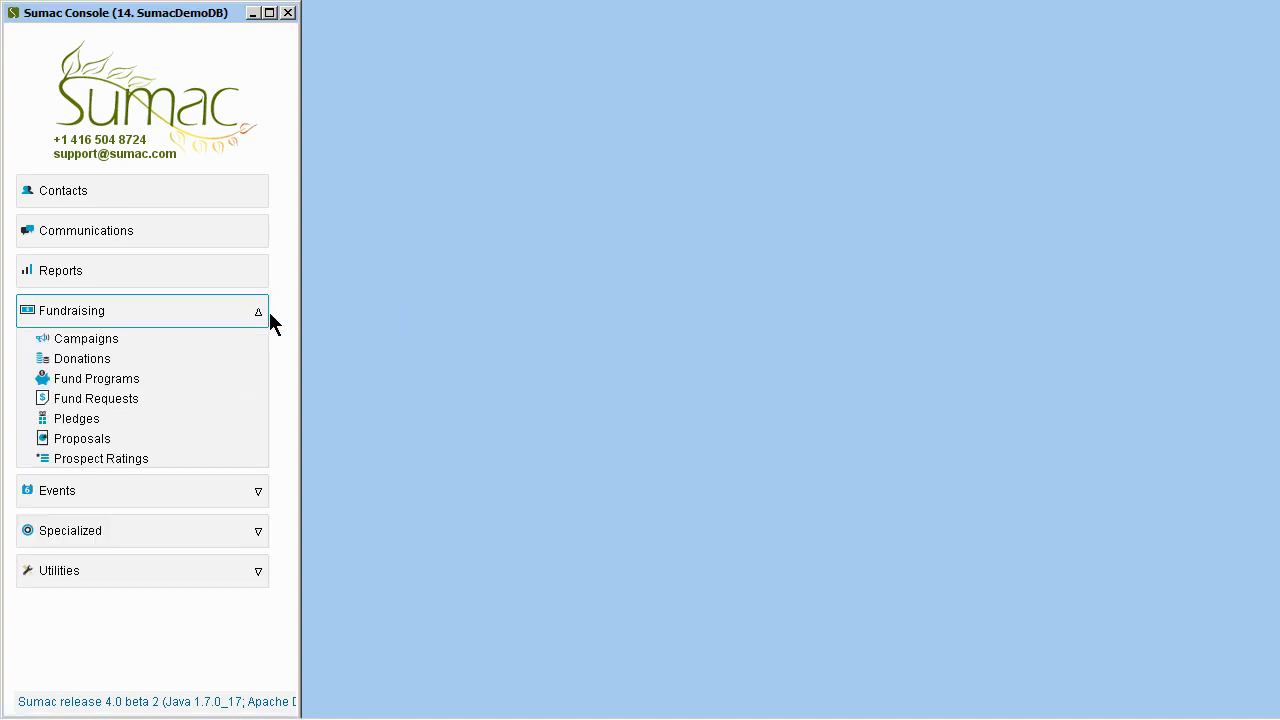
{"action": "left_click", "coordinate": [133, 358]}
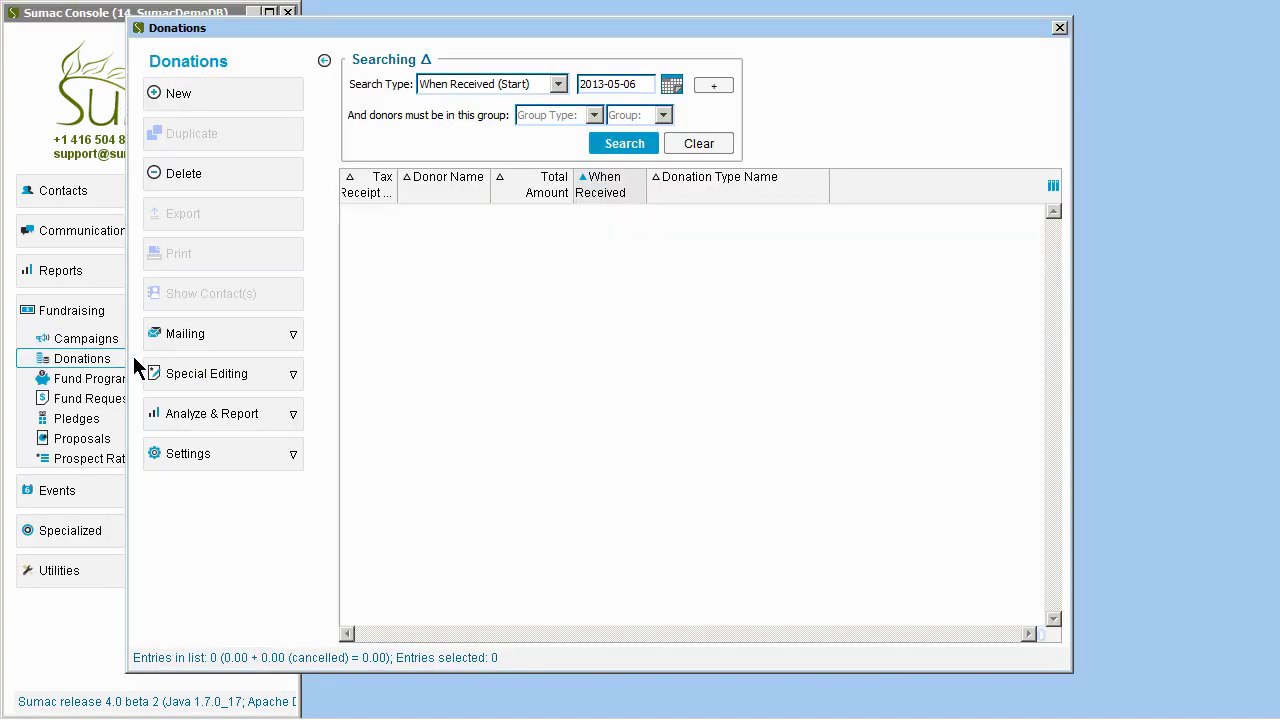
{"action": "left_click", "coordinate": [556, 86]}
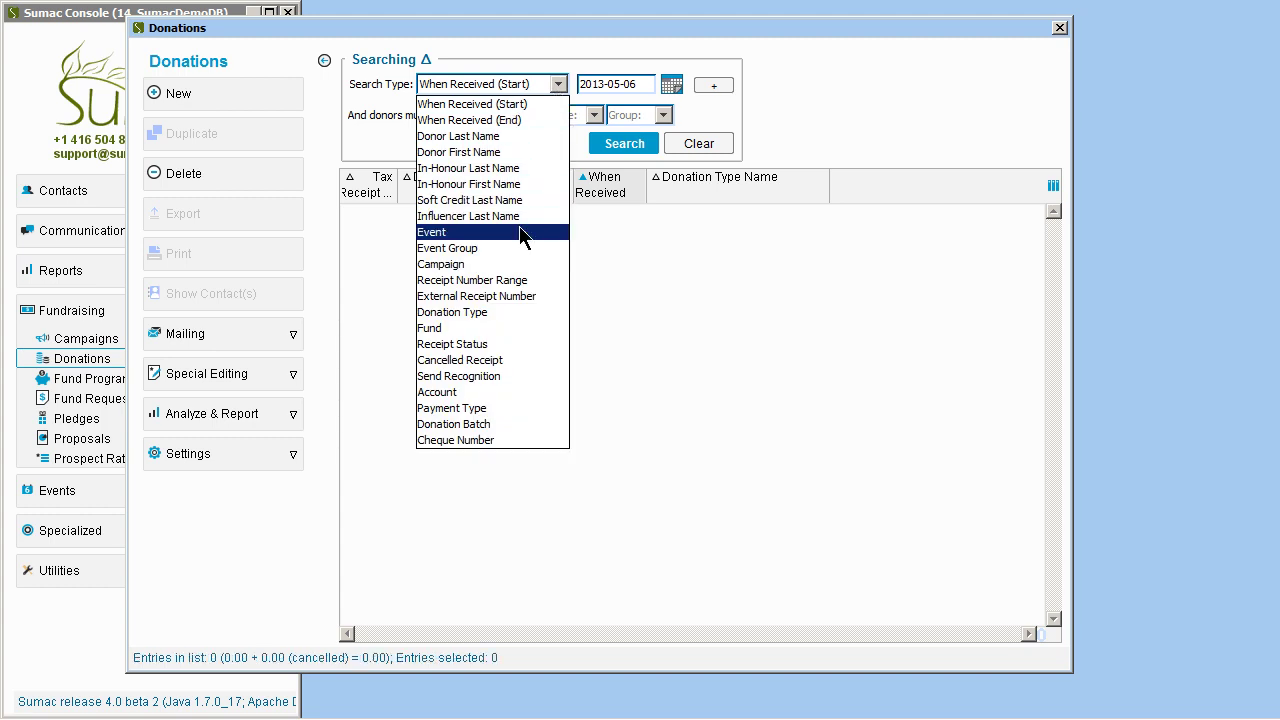
{"action": "left_click", "coordinate": [503, 342]}
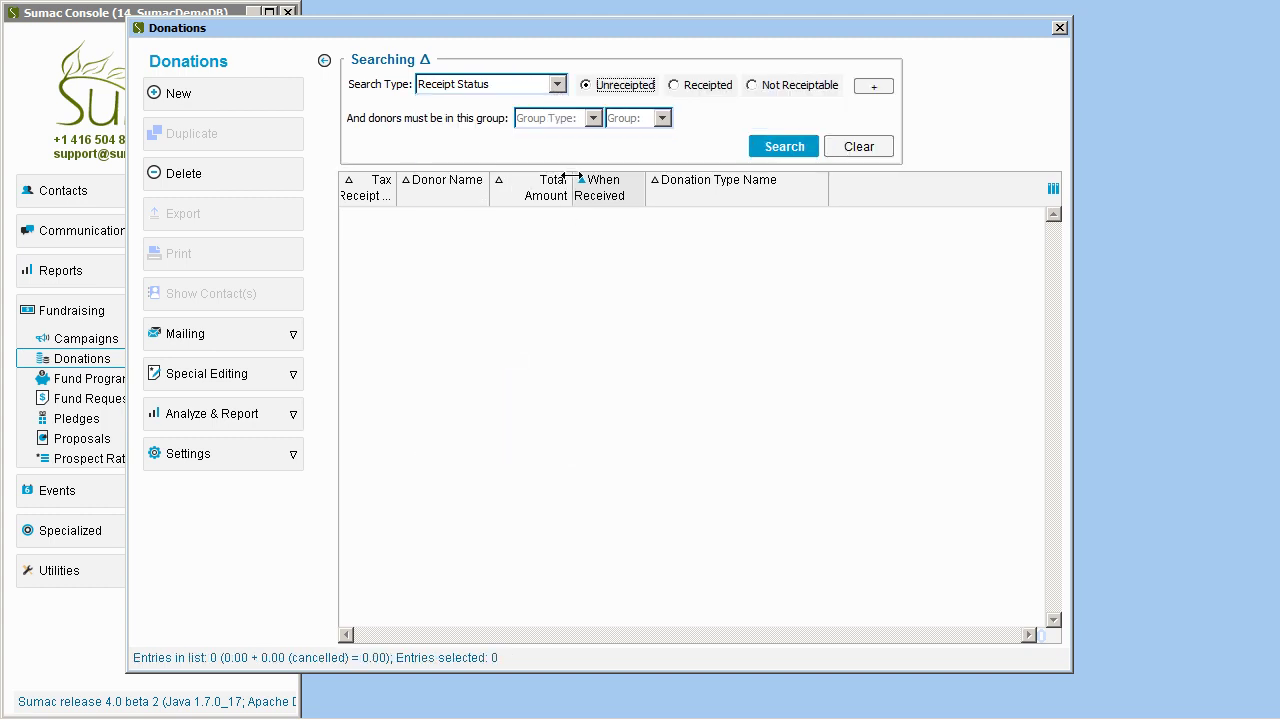
{"action": "left_click", "coordinate": [783, 146]}
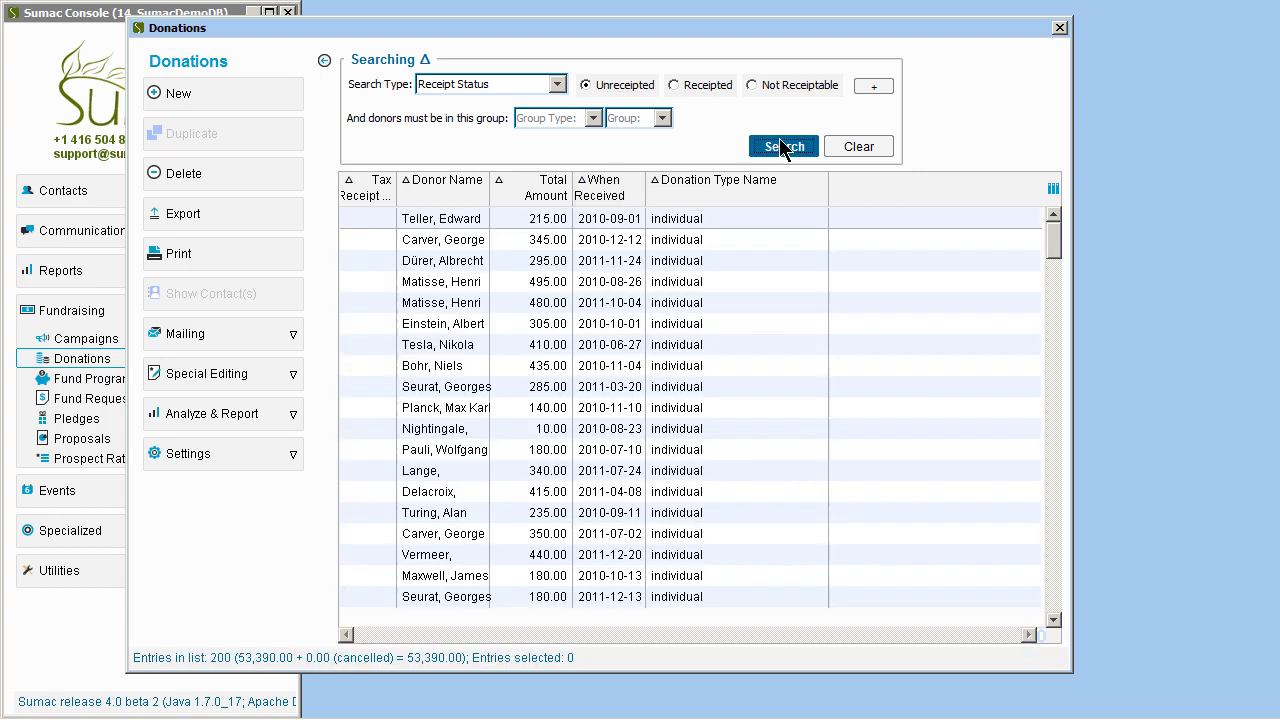
Start making receipts for all listed donations, including only non-annual ones not created from a pledge, with 1015 as the next receipt number.
{"action": "left_click", "coordinate": [290, 338]}
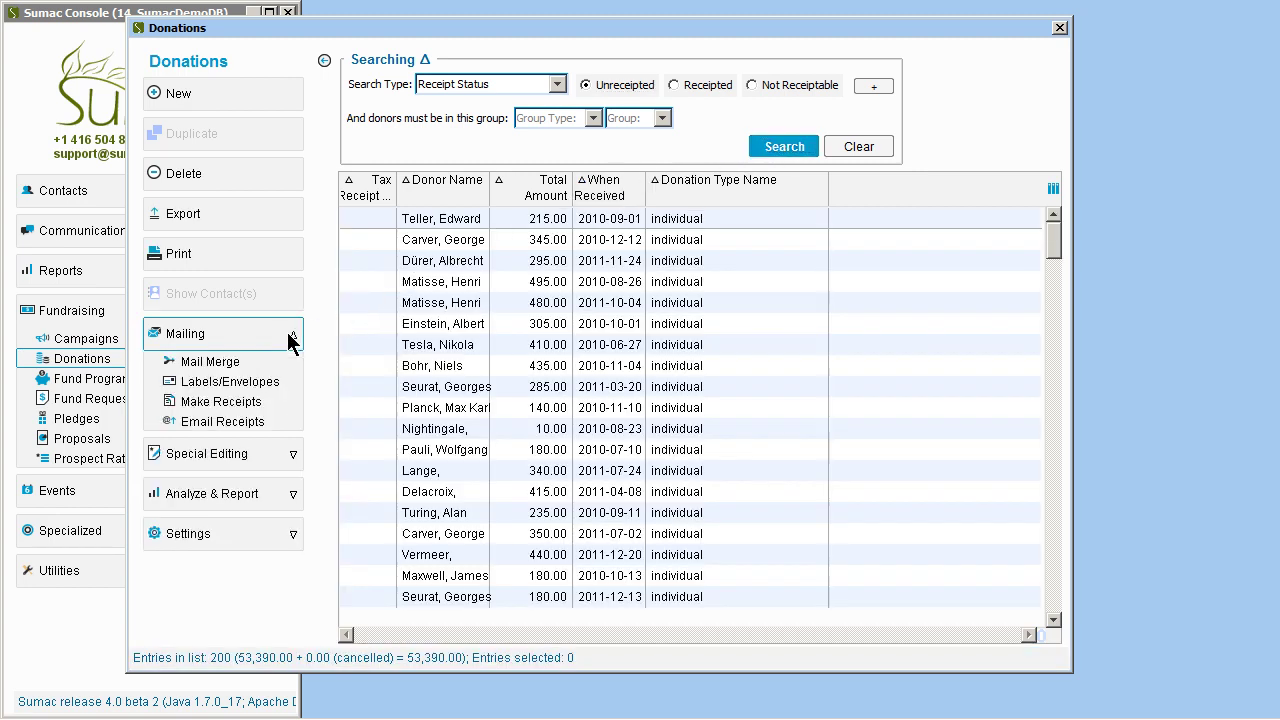
{"action": "left_click", "coordinate": [270, 400]}
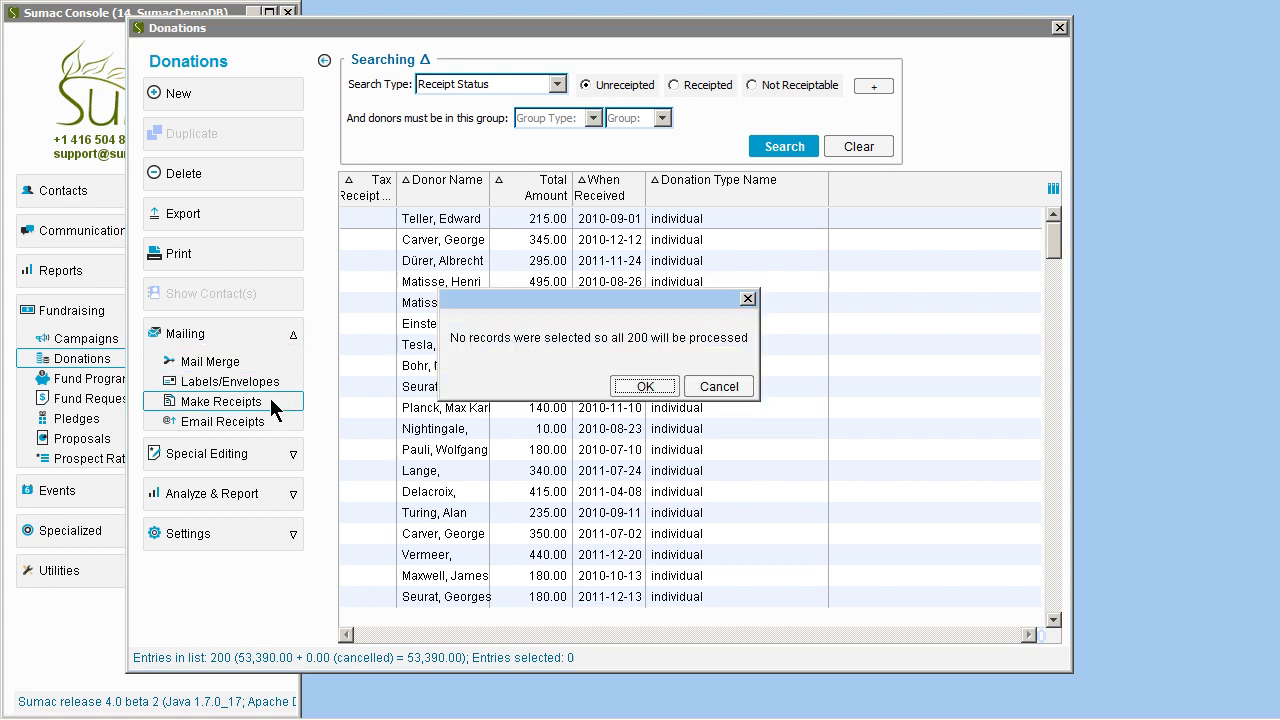
{"action": "left_click", "coordinate": [640, 387]}
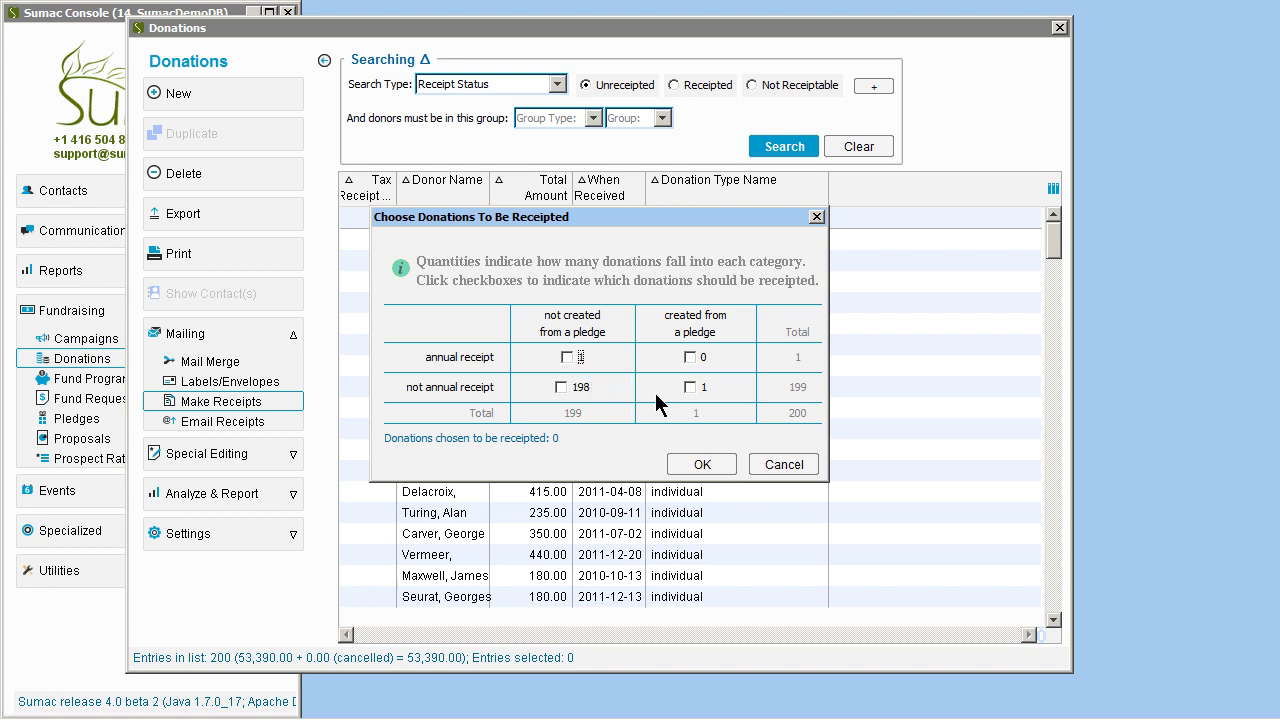
{"action": "left_click", "coordinate": [560, 387]}
{"action": "left_click", "coordinate": [702, 464]}
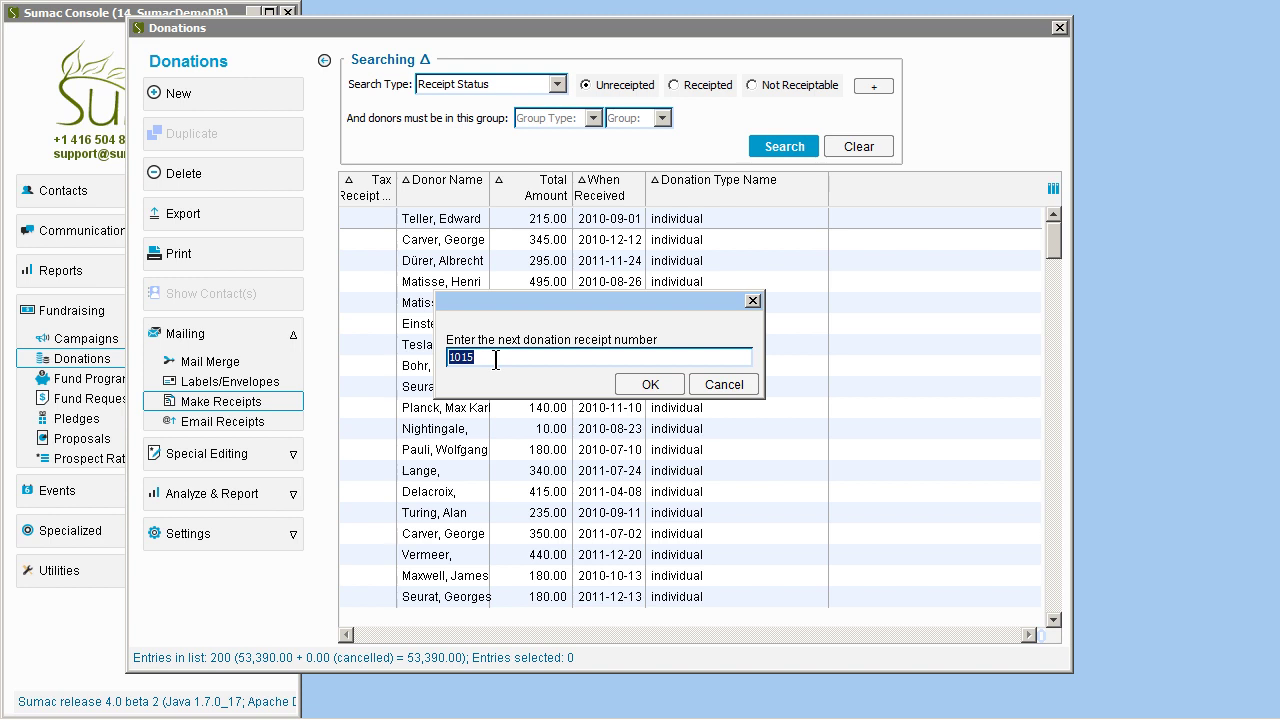
{"action": "left_click", "coordinate": [636, 385]}
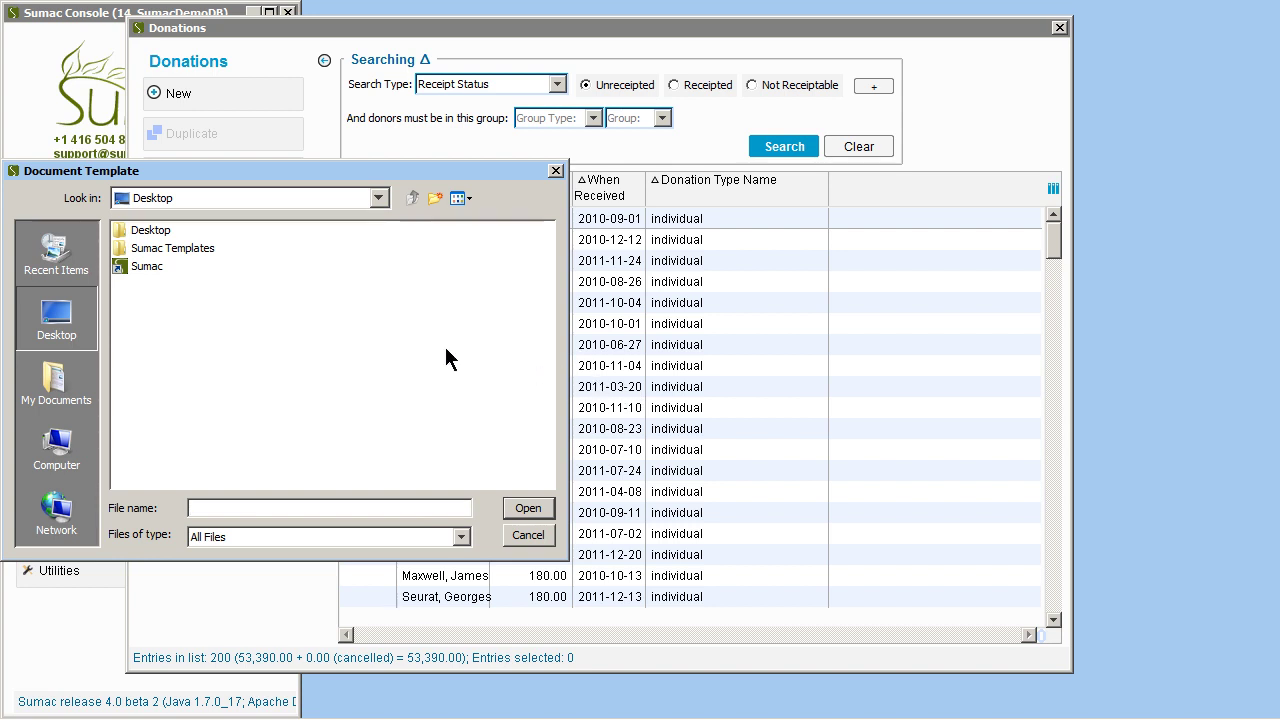
Use "Standard letter and receipt.pdf" from the Sumac Templates folder as the receipt document template.
{"action": "double_click", "coordinate": [182, 250]}
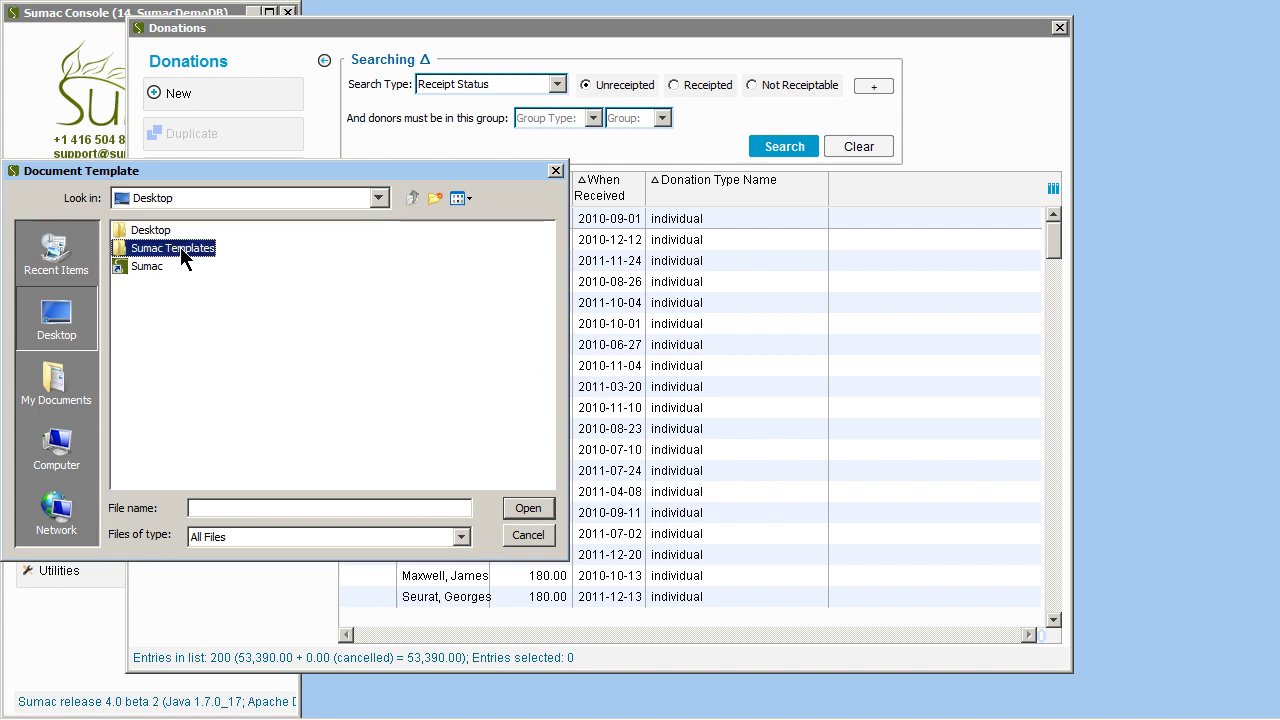
{"action": "left_click", "coordinate": [168, 227]}
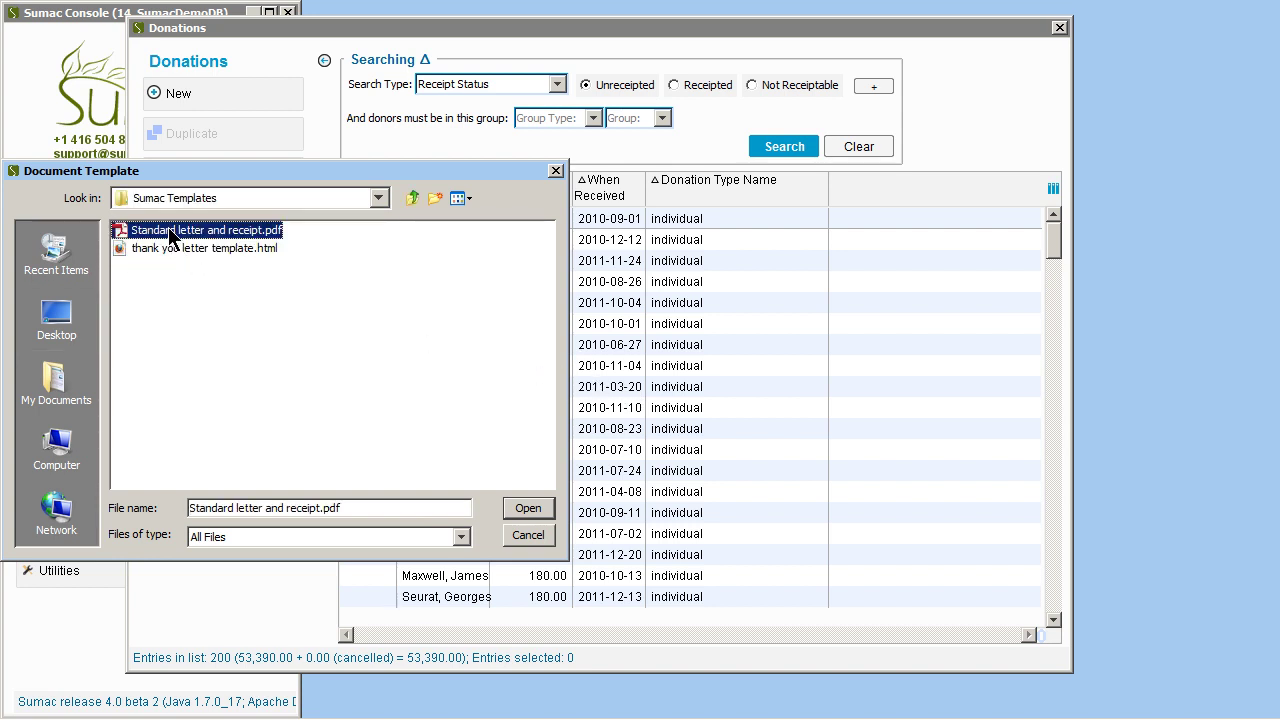
{"action": "left_click", "coordinate": [528, 512]}
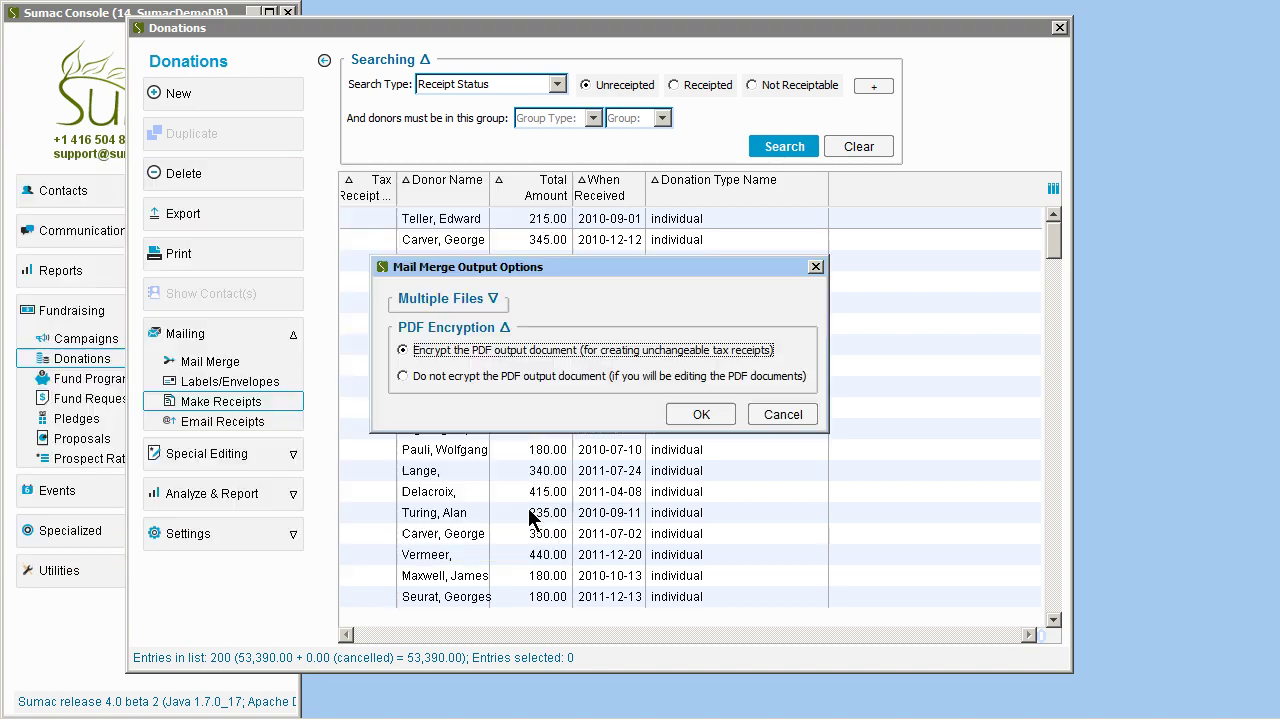
Review the multiple-files option, keep the PDF output encrypted, and confirm creating a separate file for each merged document.
{"action": "left_click", "coordinate": [492, 298]}
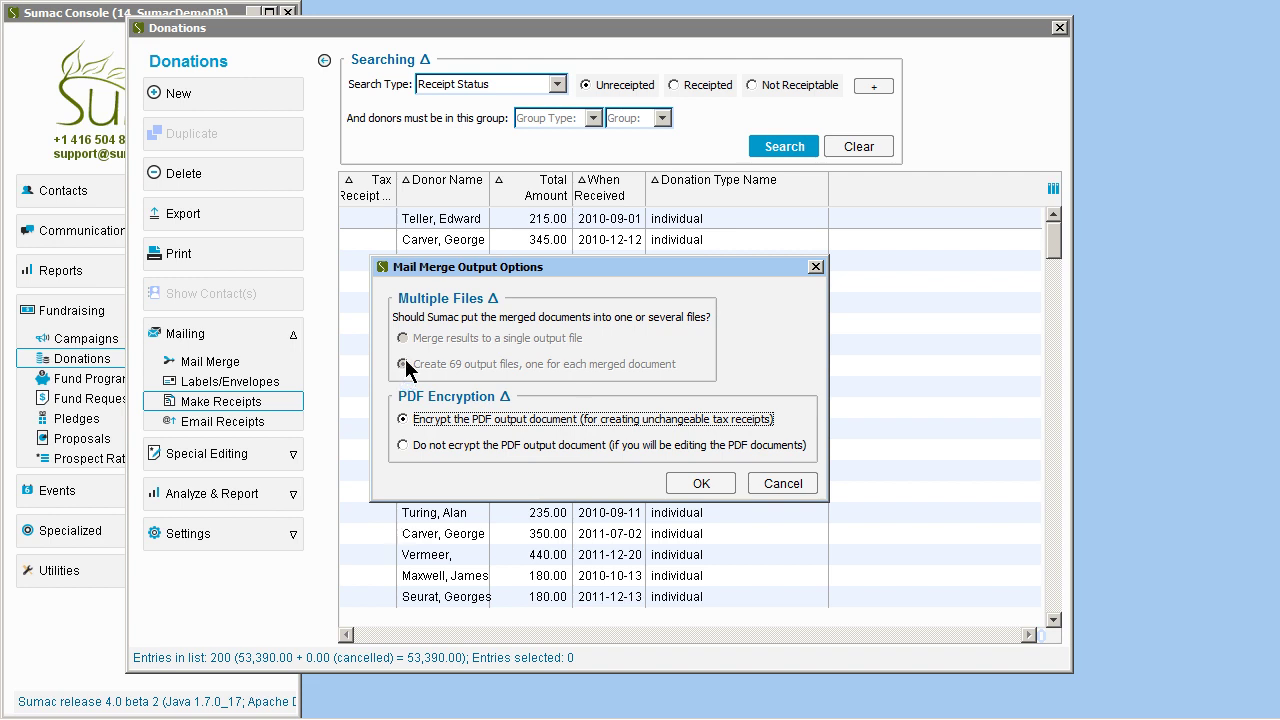
{"action": "left_click", "coordinate": [463, 301]}
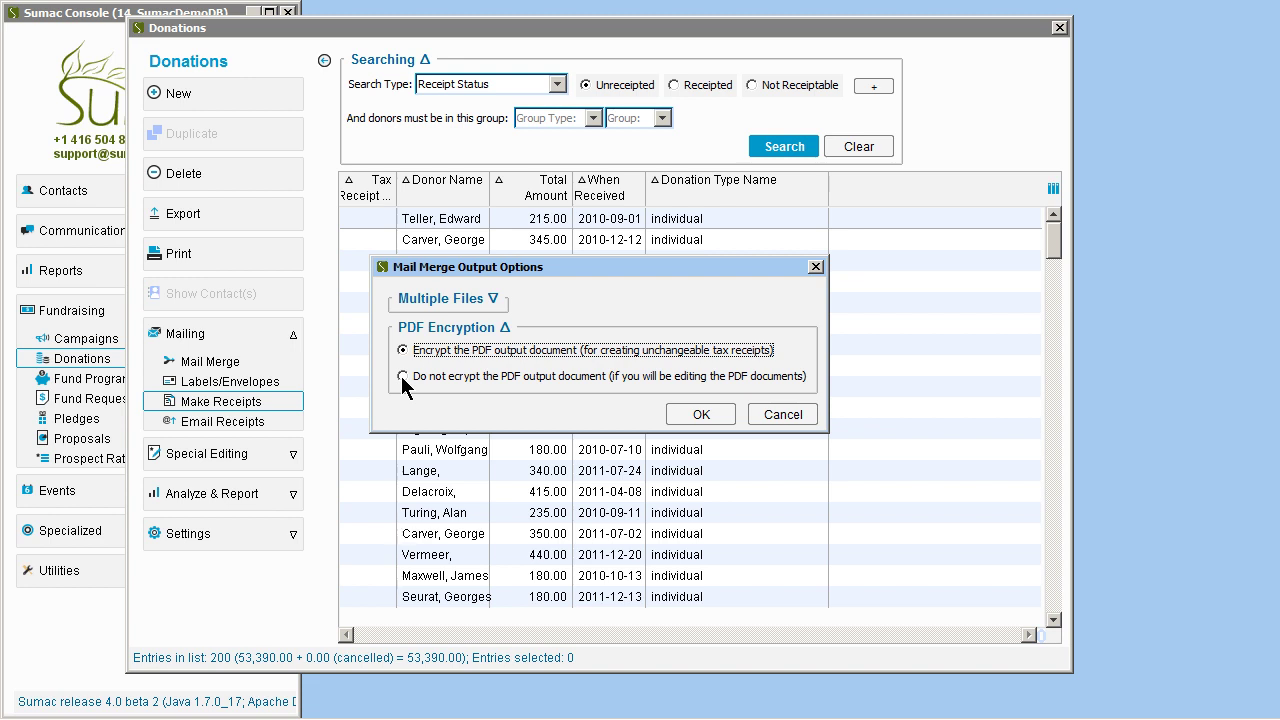
{"action": "left_click", "coordinate": [684, 415]}
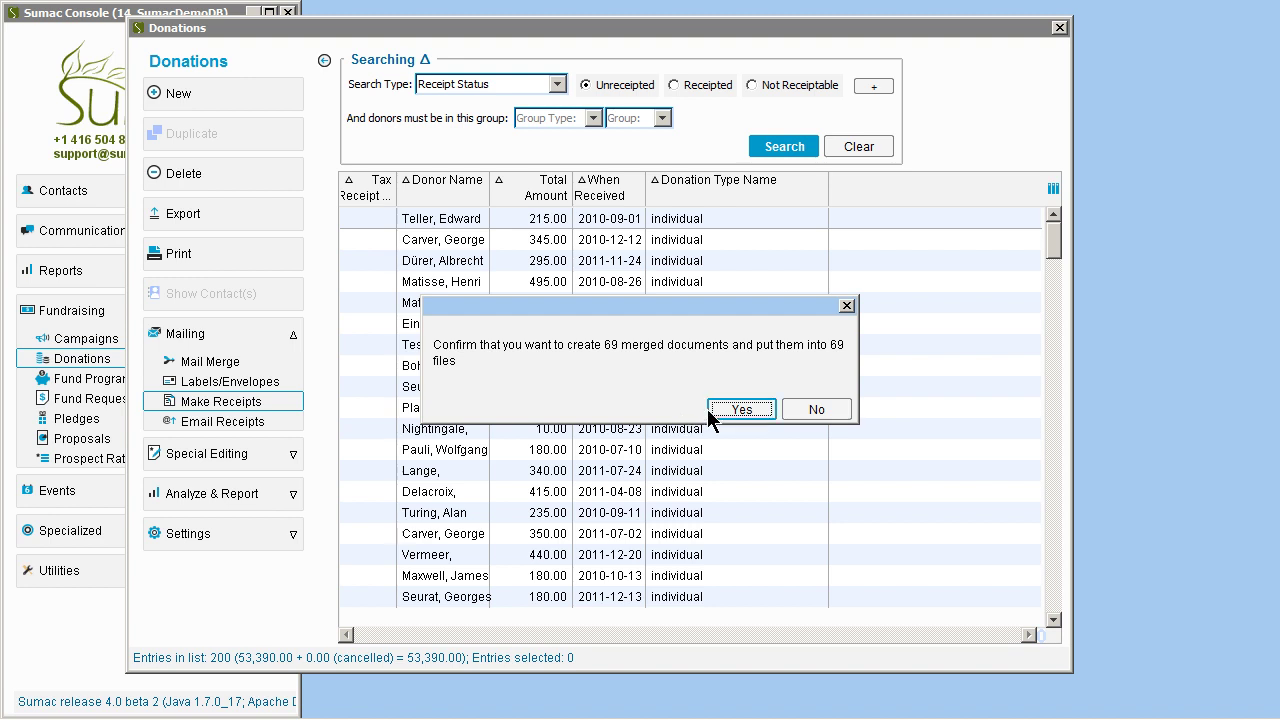
{"action": "left_click", "coordinate": [740, 410]}
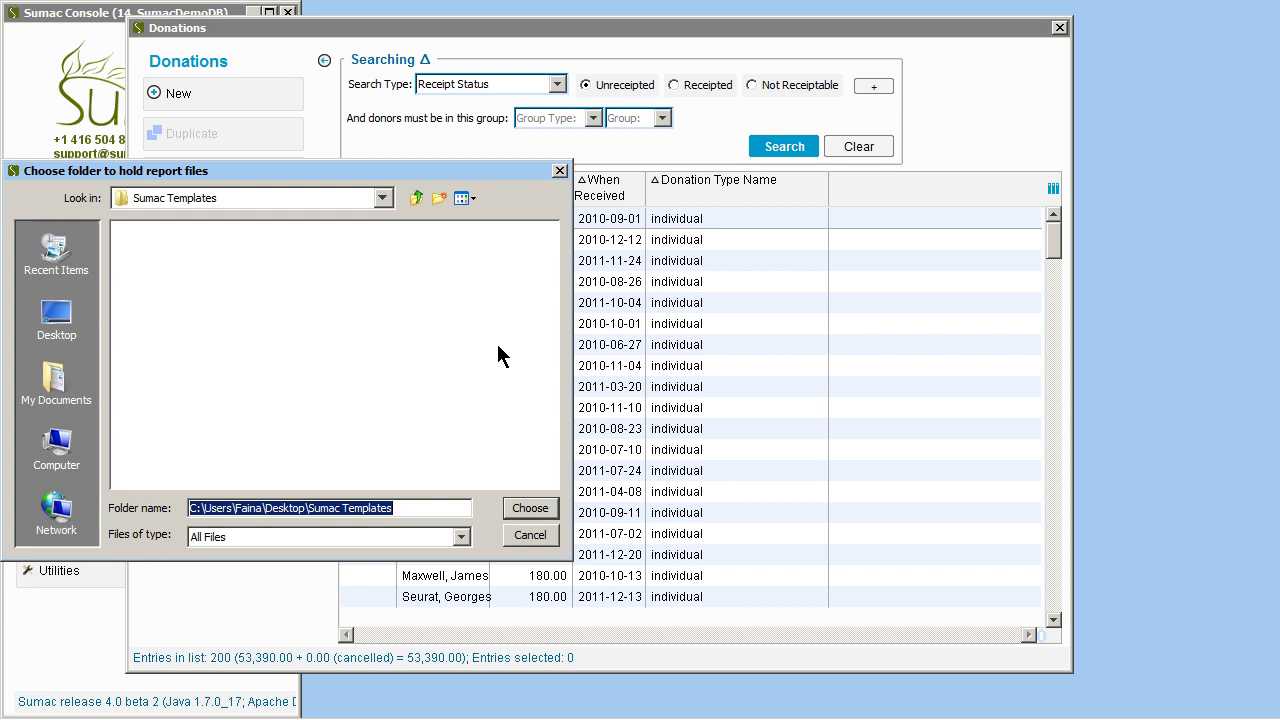
Save the receipts in a new folder "Email Receipts 2013-05-10" inside Sumac Templates, without communication records, and store the receipt numbers in the database.
{"action": "left_click", "coordinate": [438, 198]}
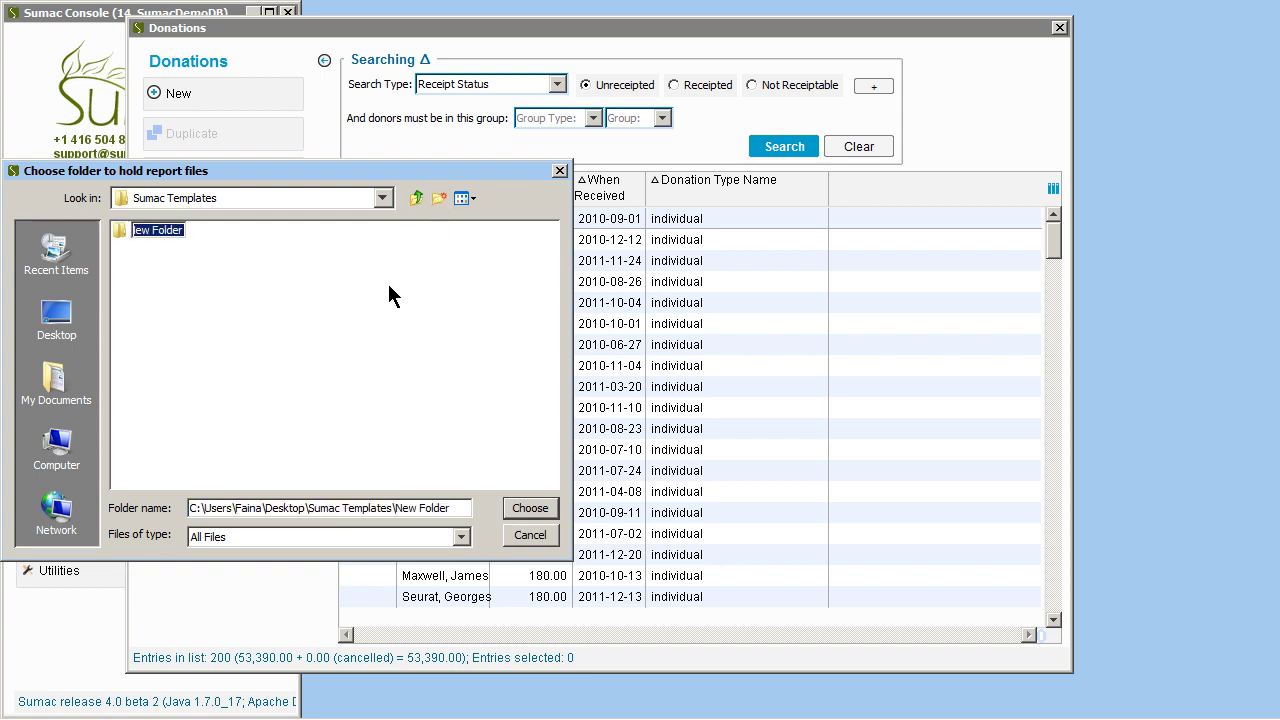
{"action": "type", "text": "Email "}
{"action": "type", "text": "Receipts"}
{"action": "type", "text": " 2013-"}
{"action": "type", "text": "05-10"}
{"action": "left_click", "coordinate": [529, 508]}
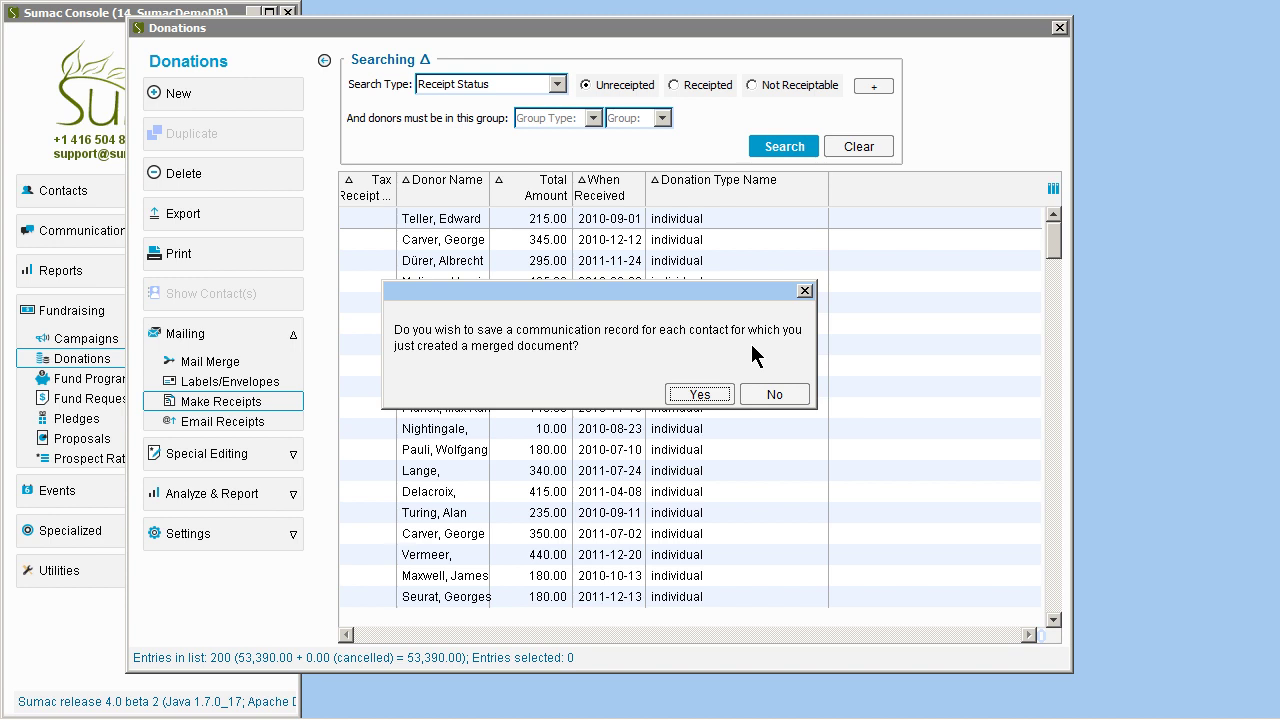
{"action": "left_click", "coordinate": [799, 394]}
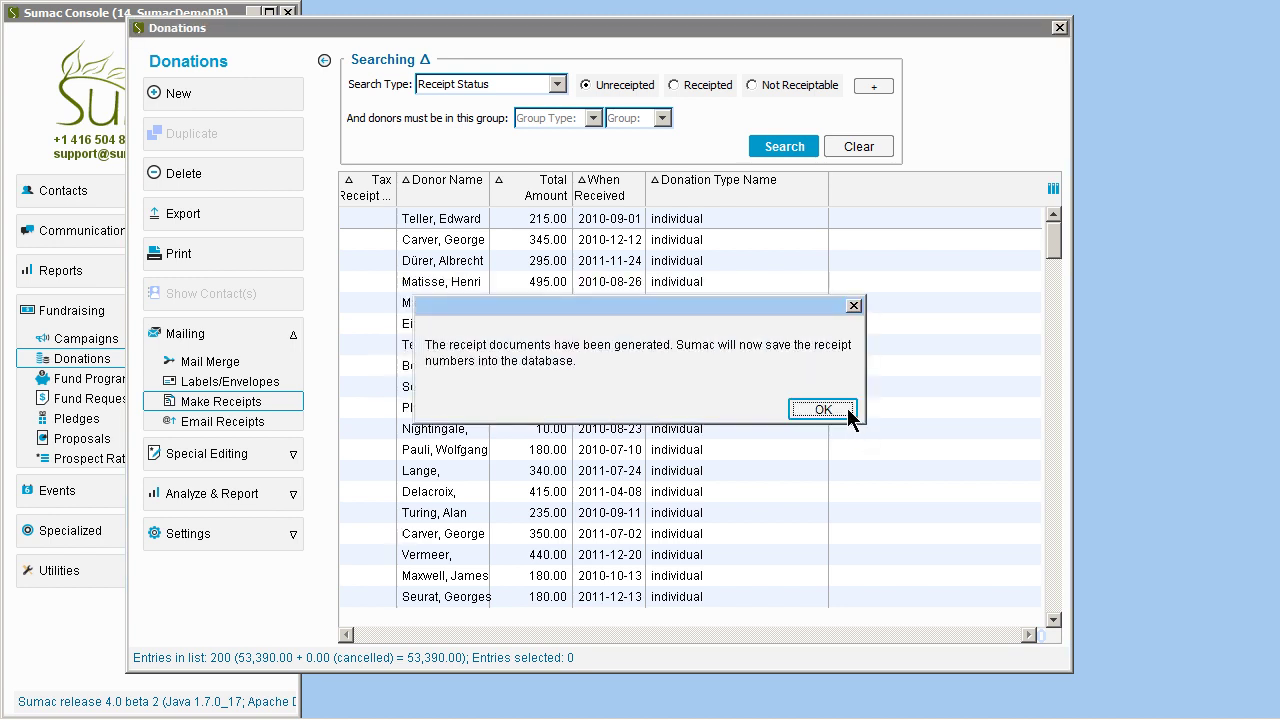
{"action": "left_click", "coordinate": [847, 408]}
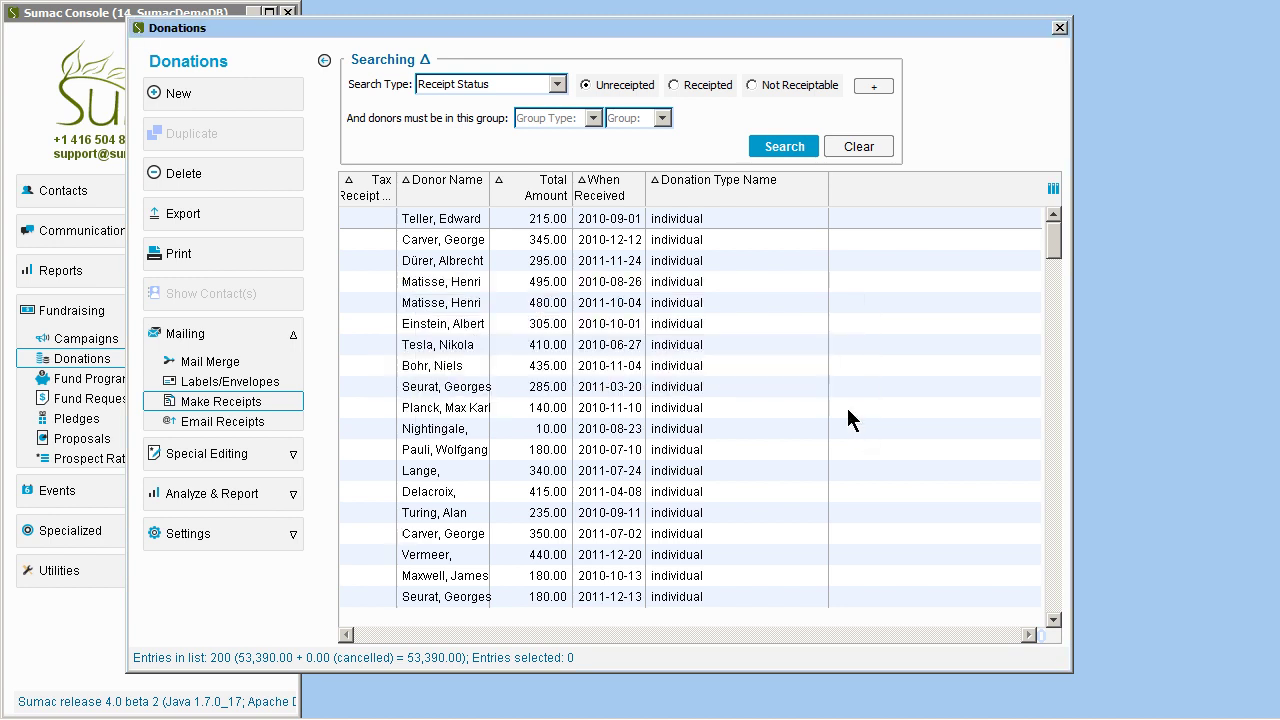
Start emailing the receipts from the folder "Email Receipts 2013-05-10" to the contacts with e-mail addresses.
{"action": "left_click", "coordinate": [276, 420]}
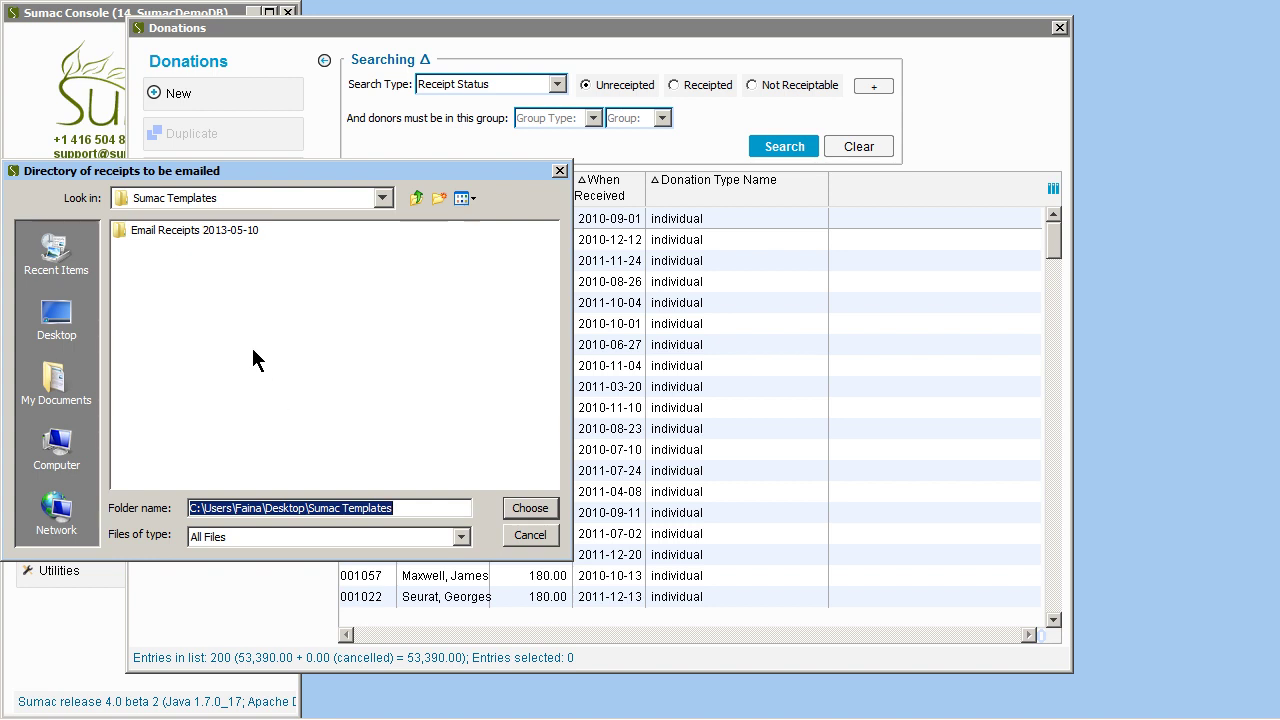
{"action": "left_click", "coordinate": [201, 231]}
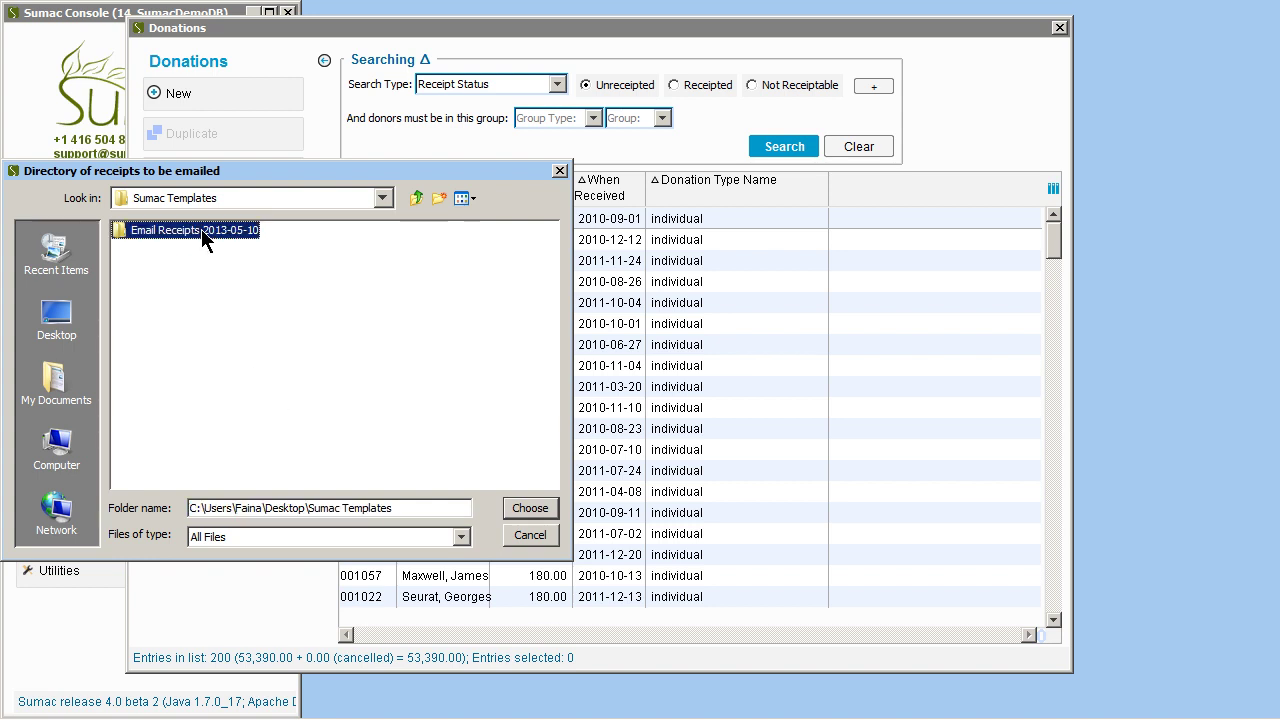
{"action": "left_click", "coordinate": [201, 229]}
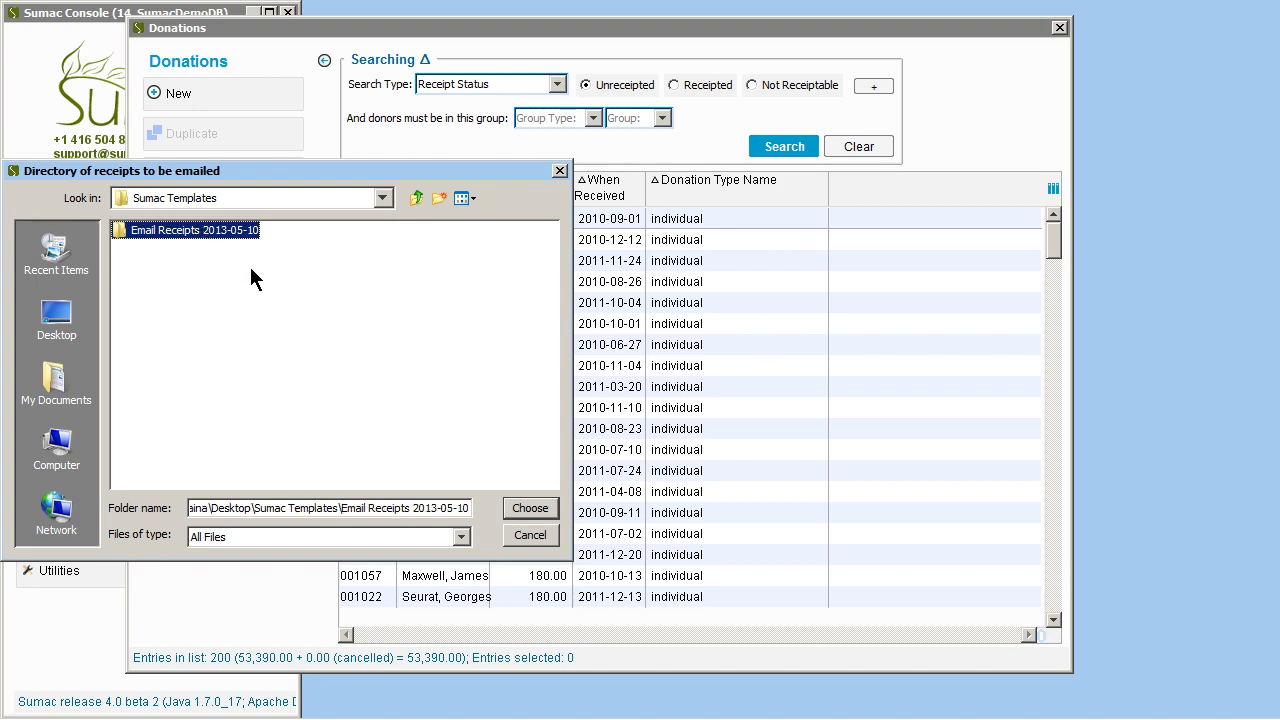
{"action": "left_click", "coordinate": [524, 510]}
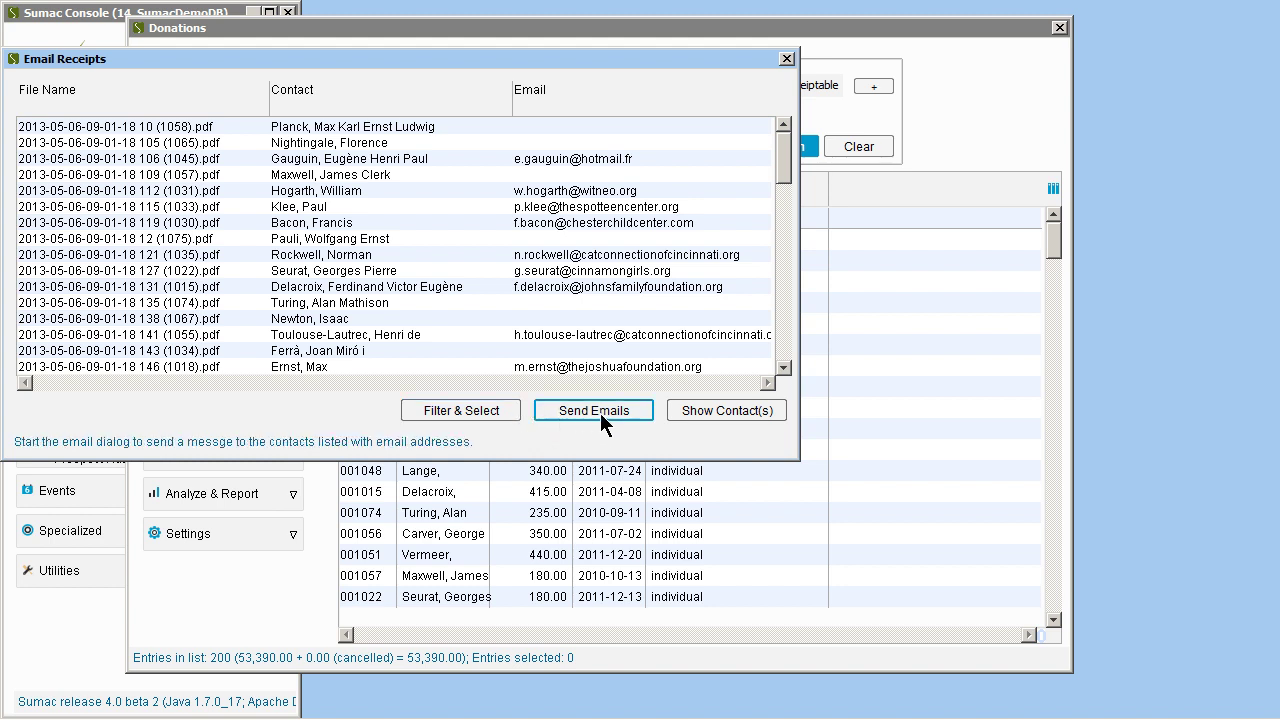
{"action": "left_click", "coordinate": [640, 420]}
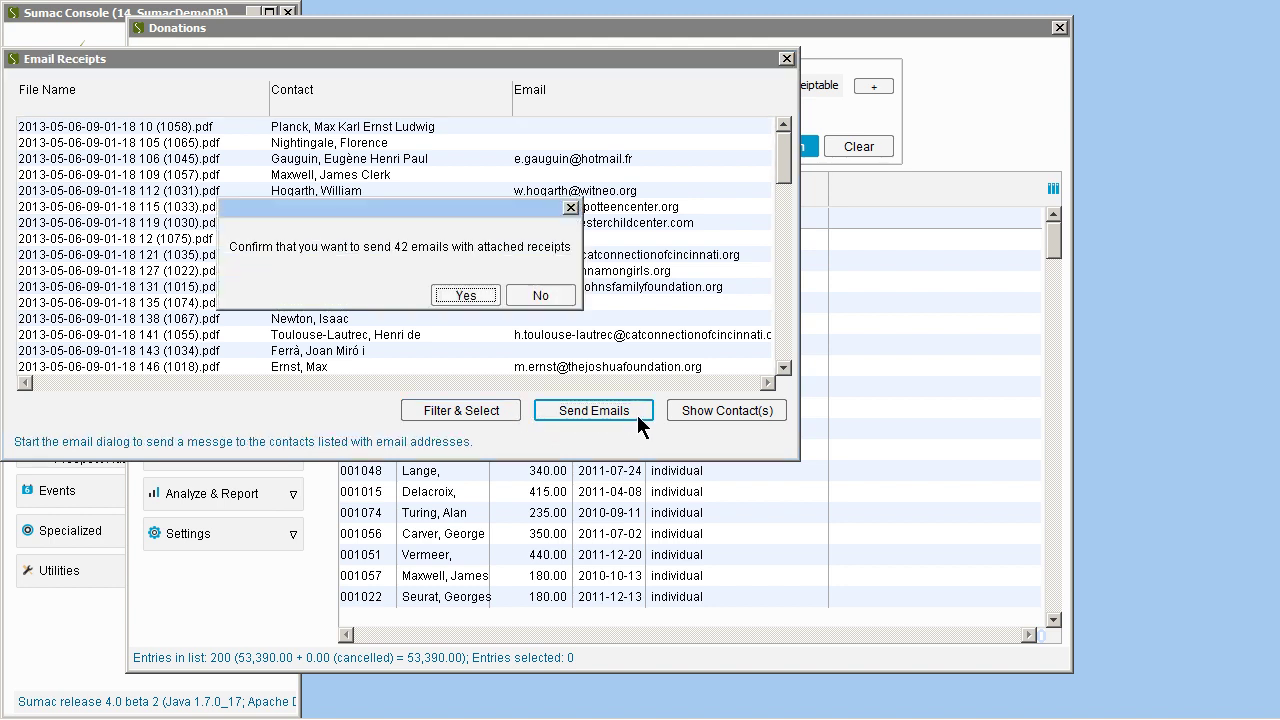
{"action": "left_click", "coordinate": [495, 294]}
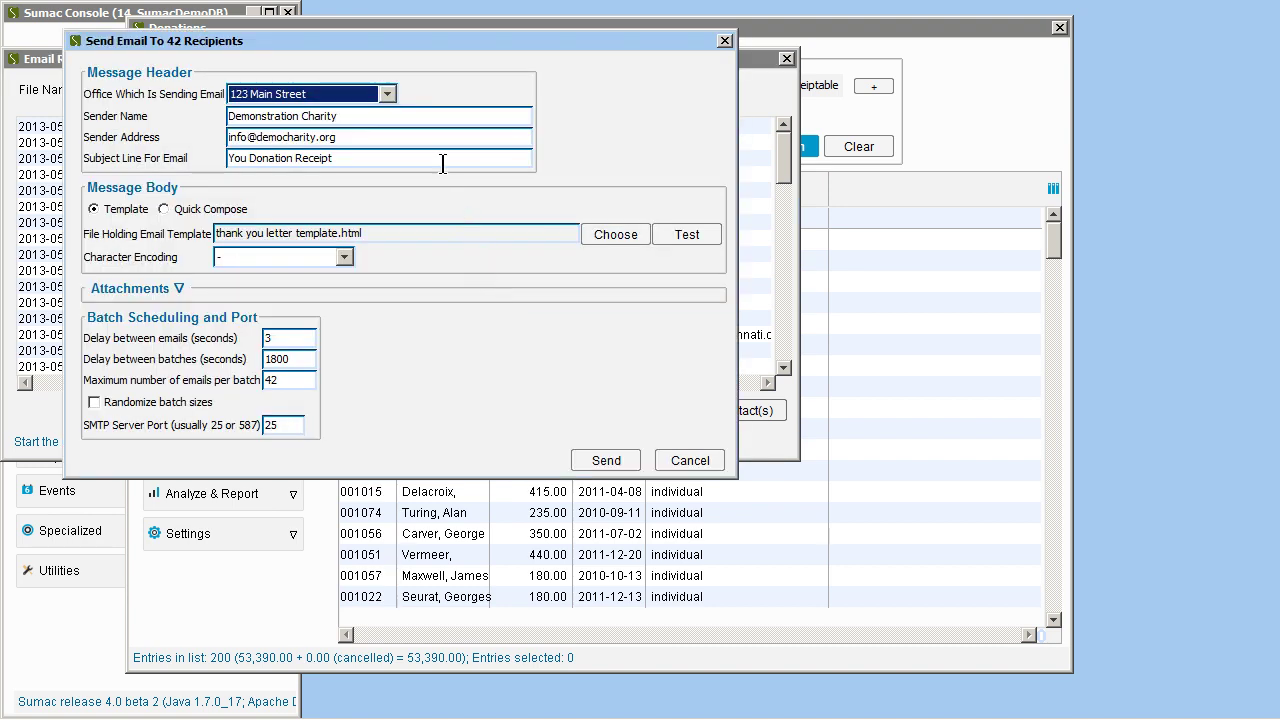
Set the e-mail subject line to "Your Donation Receipt" and use "thank you letter template.html" as the message template.
{"action": "left_click", "coordinate": [252, 158]}
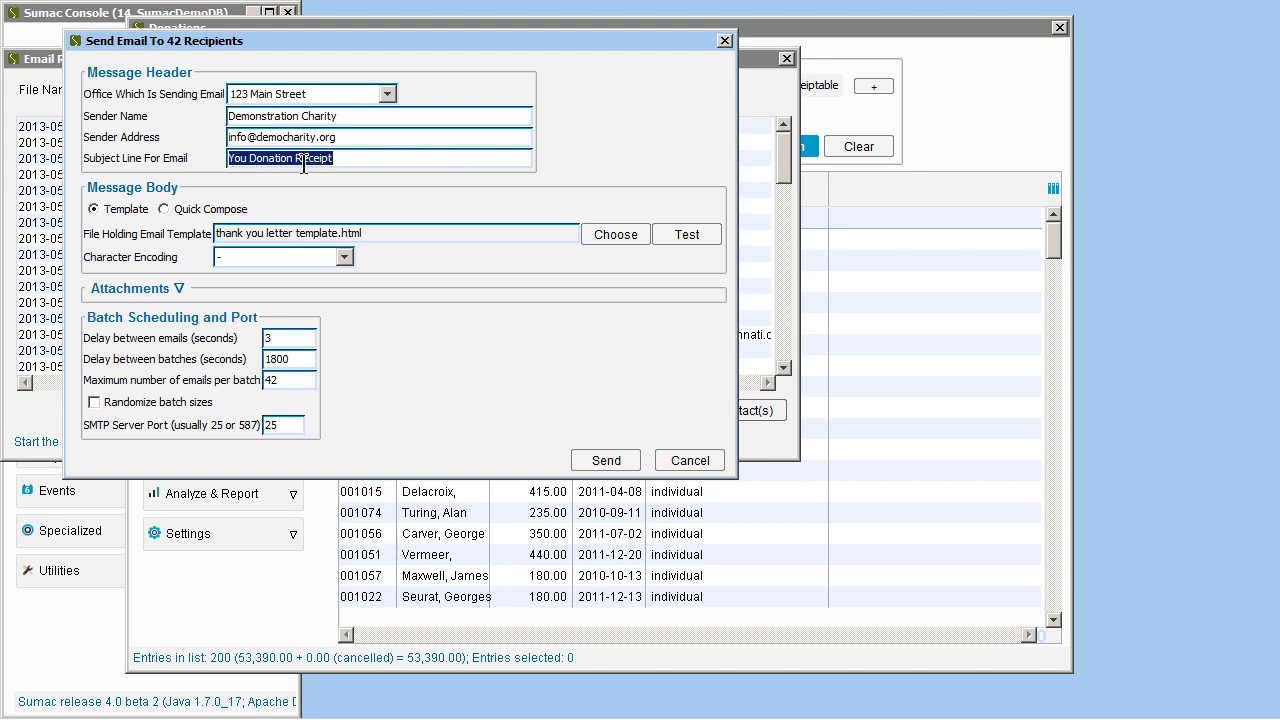
{"action": "type", "text": "Your Donation Receipt"}
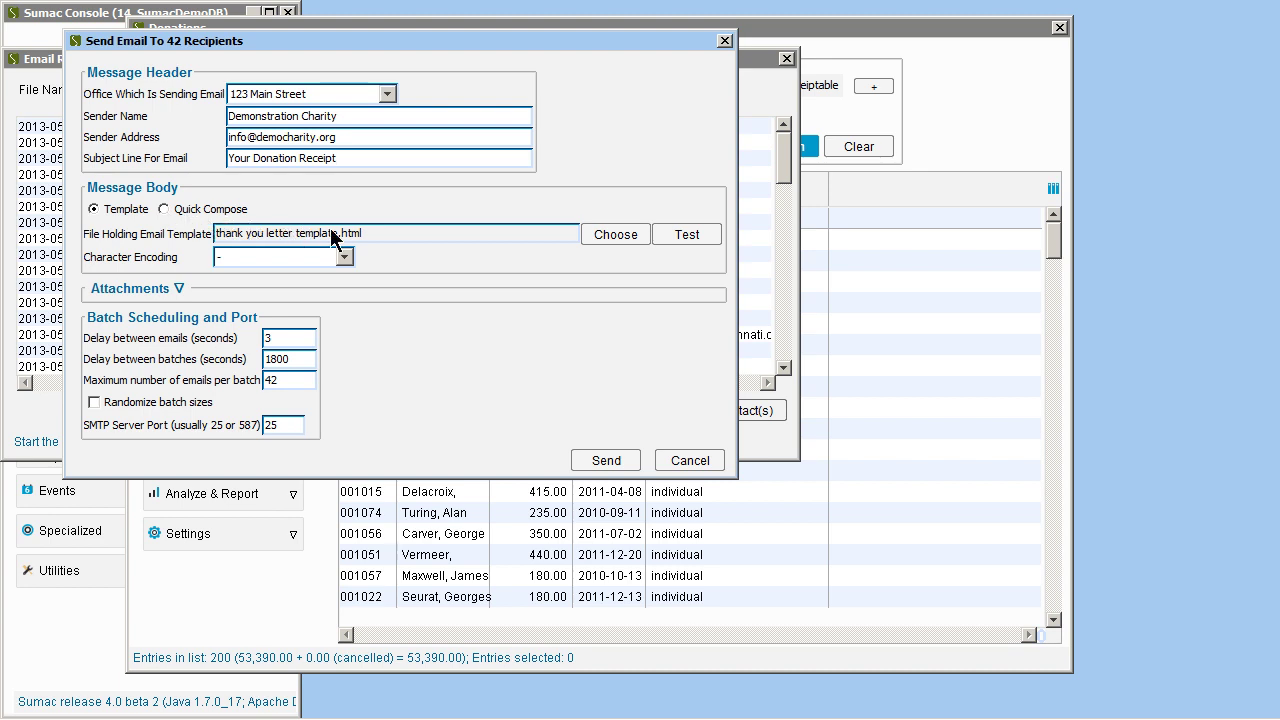
{"action": "left_click", "coordinate": [612, 240]}
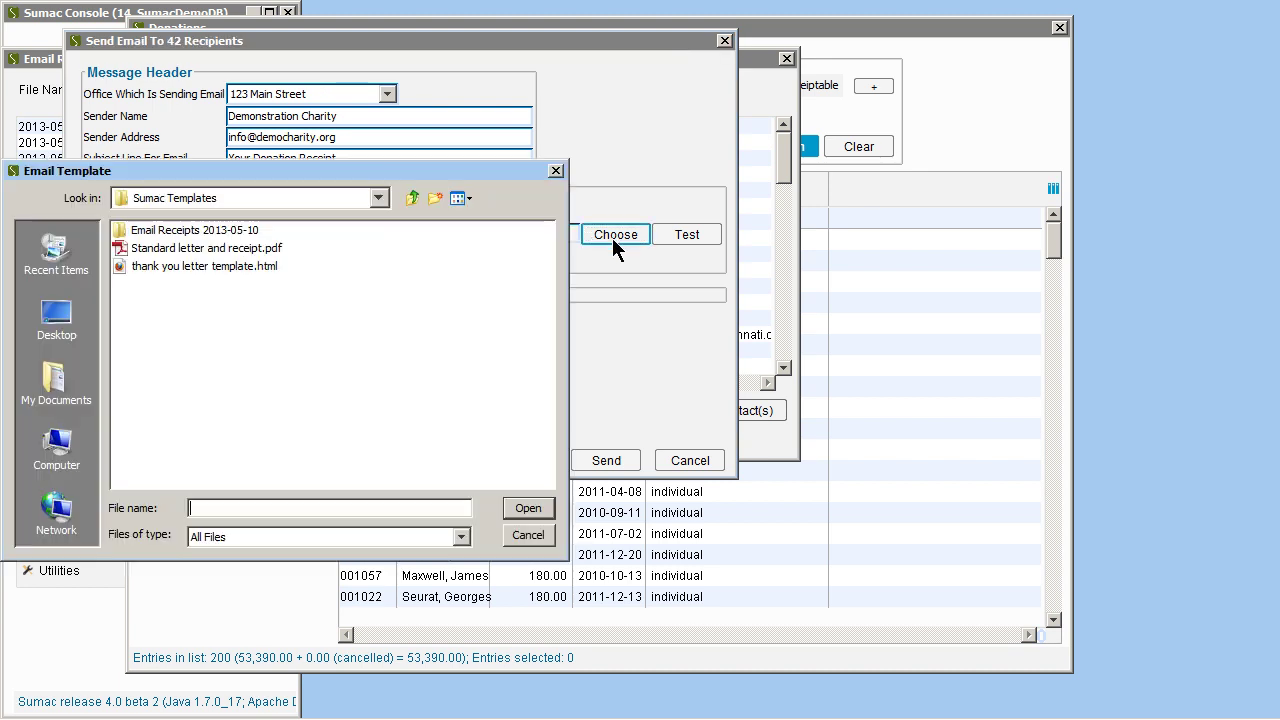
{"action": "left_click", "coordinate": [253, 268]}
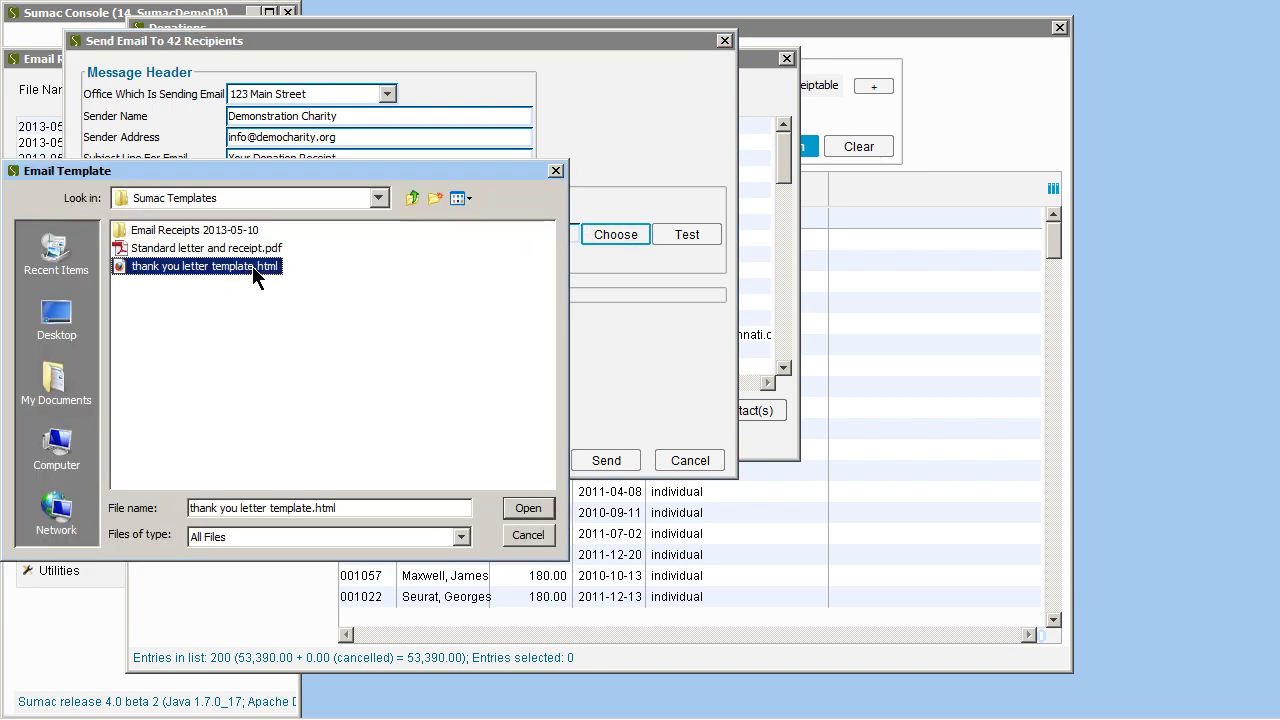
{"action": "left_click", "coordinate": [527, 510]}
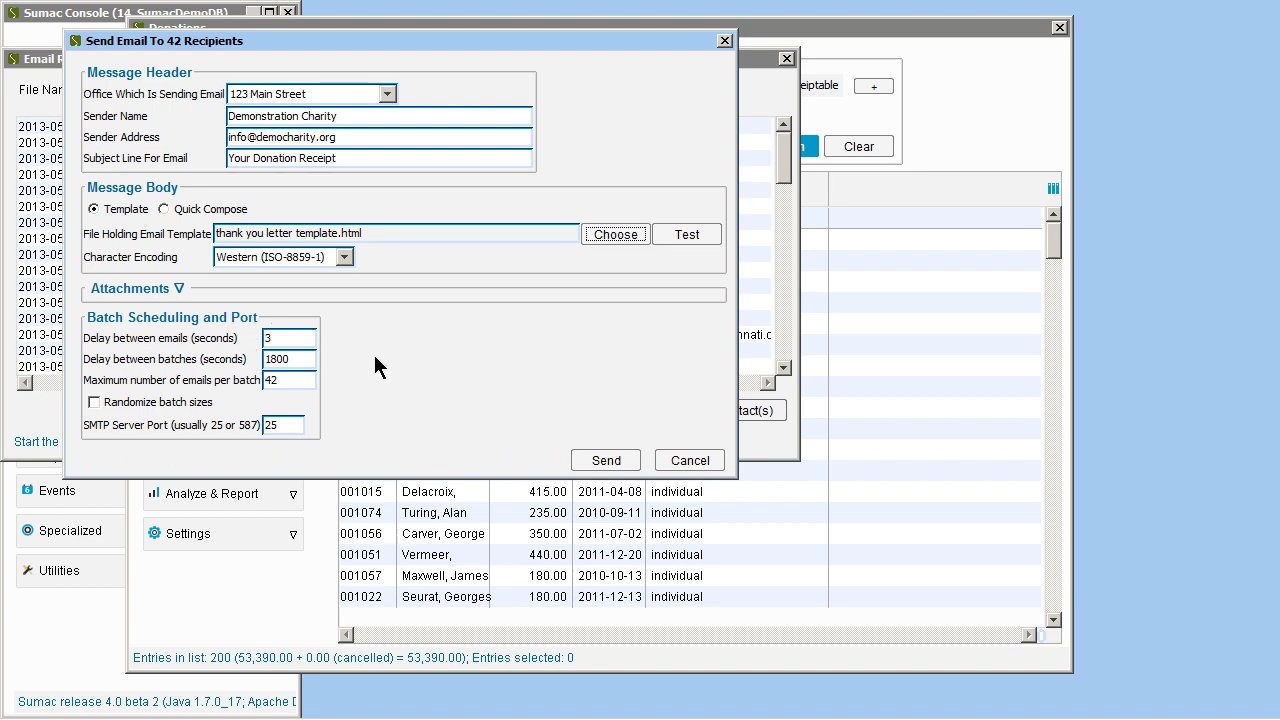
Send the e-mails with Thank You Letter communication records, save the status report on the Desktop, and bring the Sumac Emailer Progress window forward.
{"action": "left_click", "coordinate": [607, 465]}
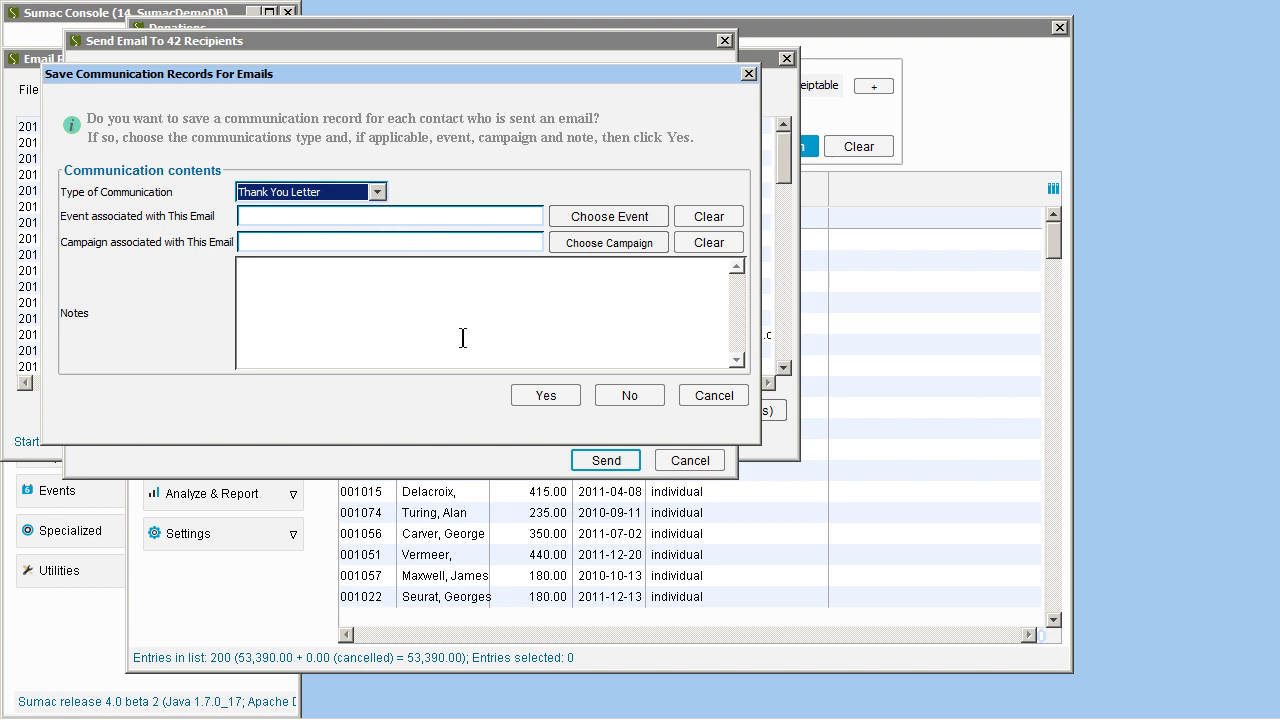
{"action": "left_click", "coordinate": [529, 400]}
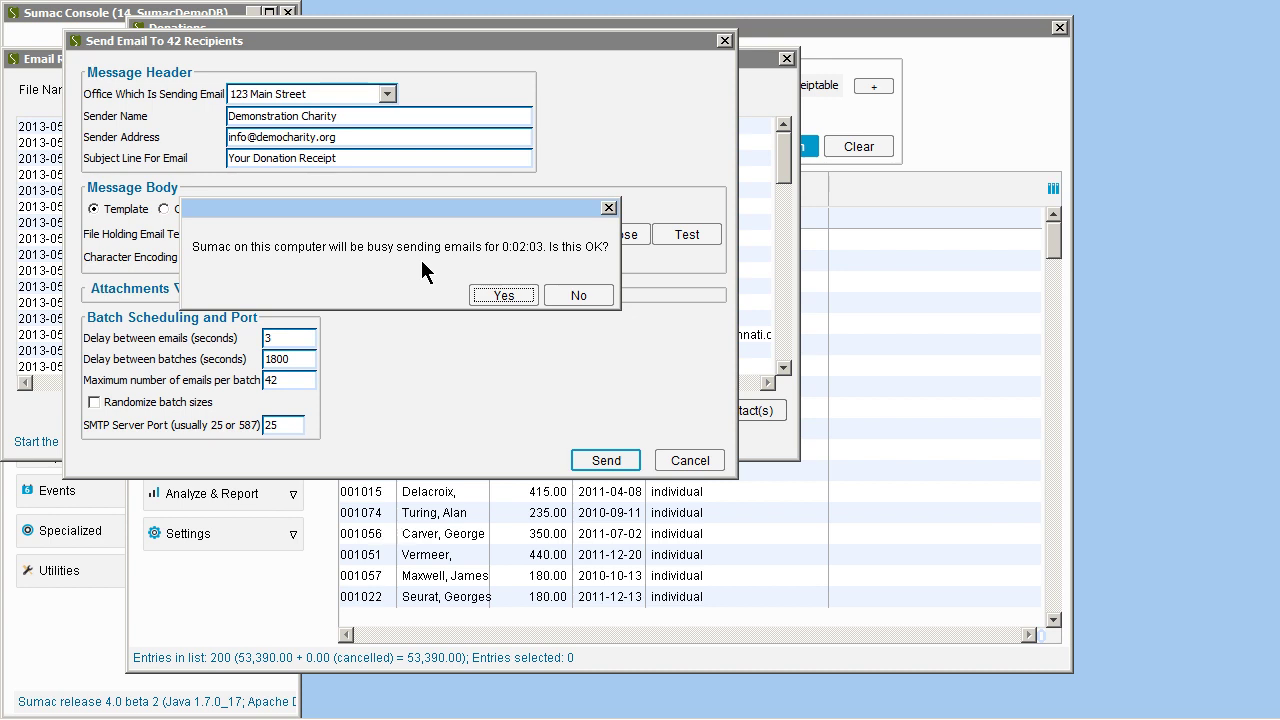
{"action": "left_click", "coordinate": [500, 294]}
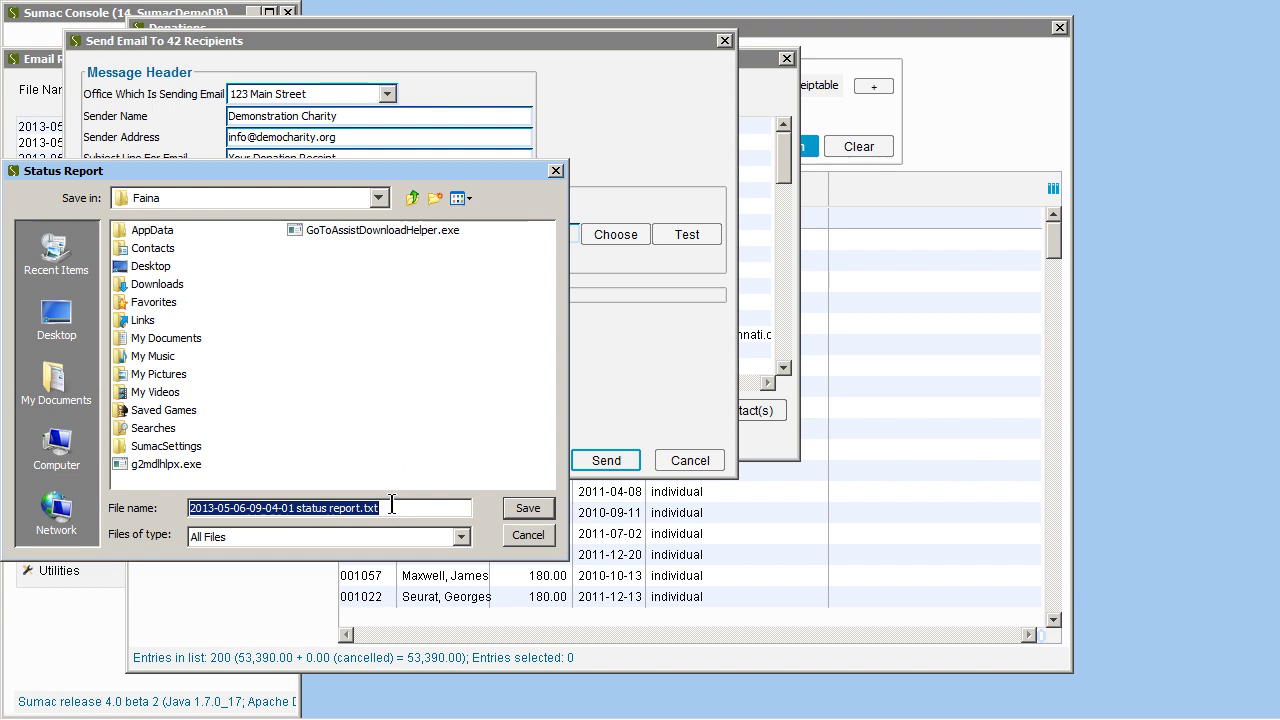
{"action": "left_click", "coordinate": [56, 318]}
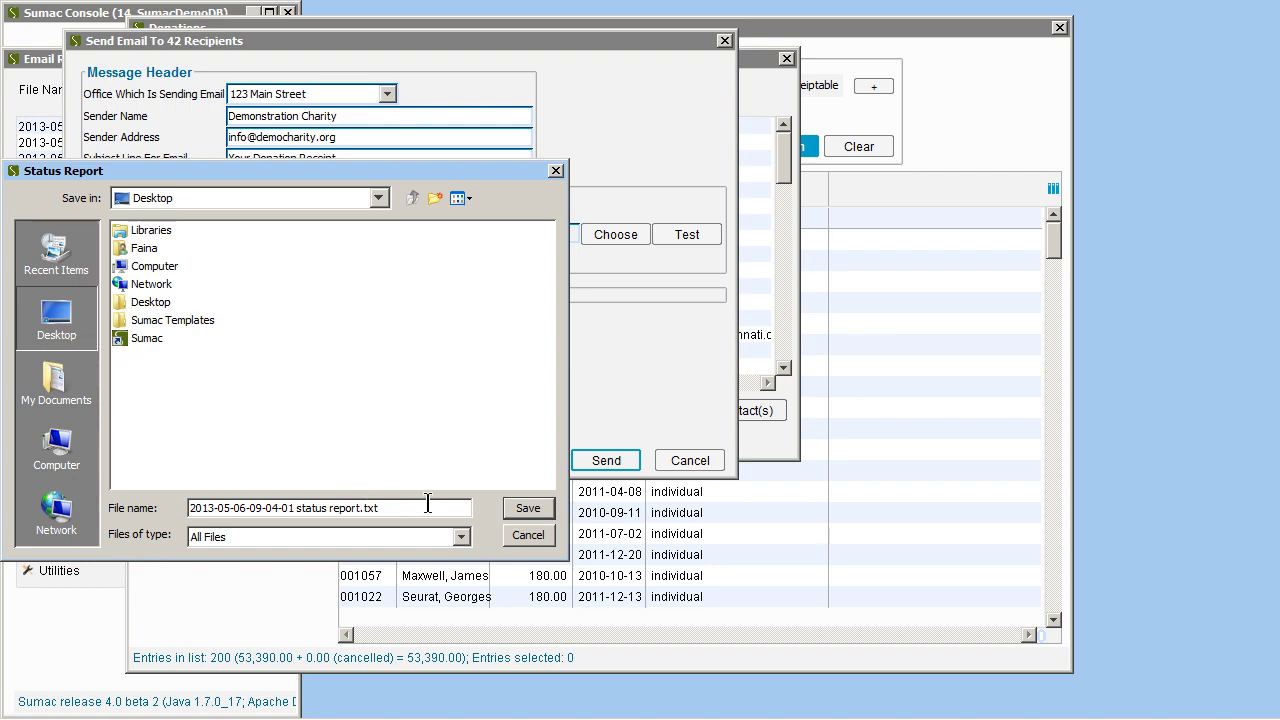
{"action": "left_click", "coordinate": [526, 509]}
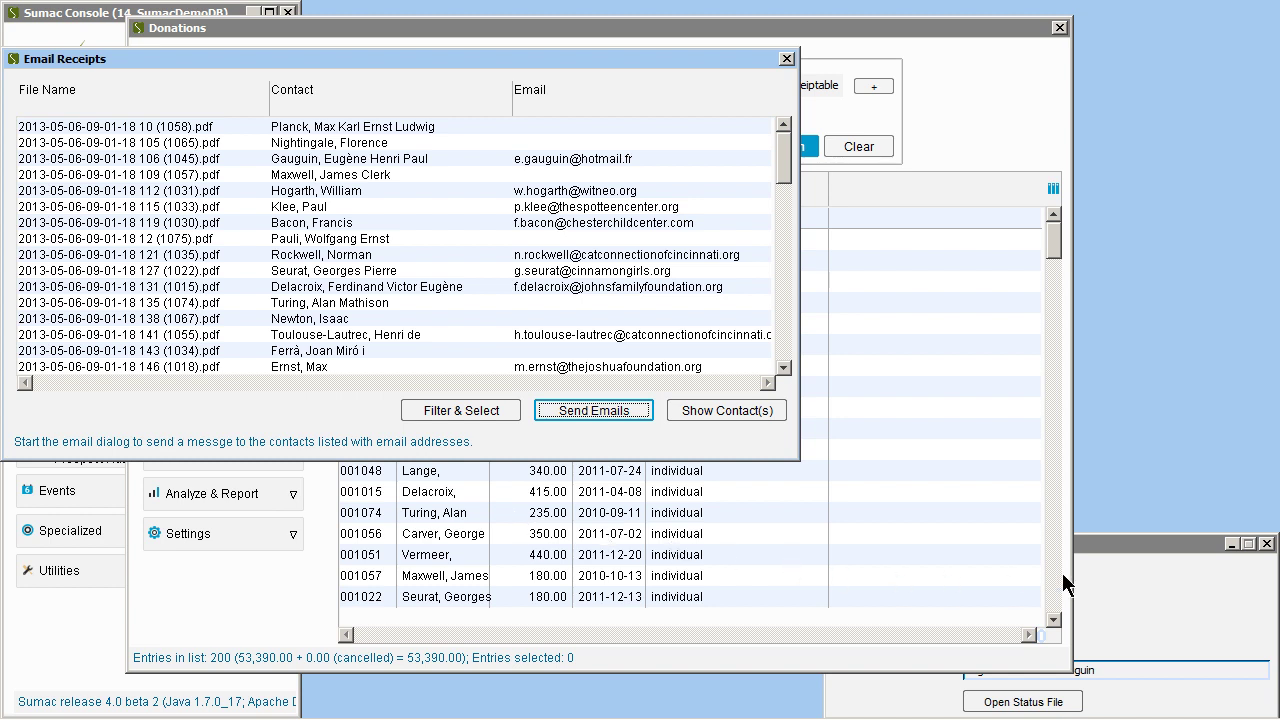
{"action": "left_click", "coordinate": [1109, 573]}
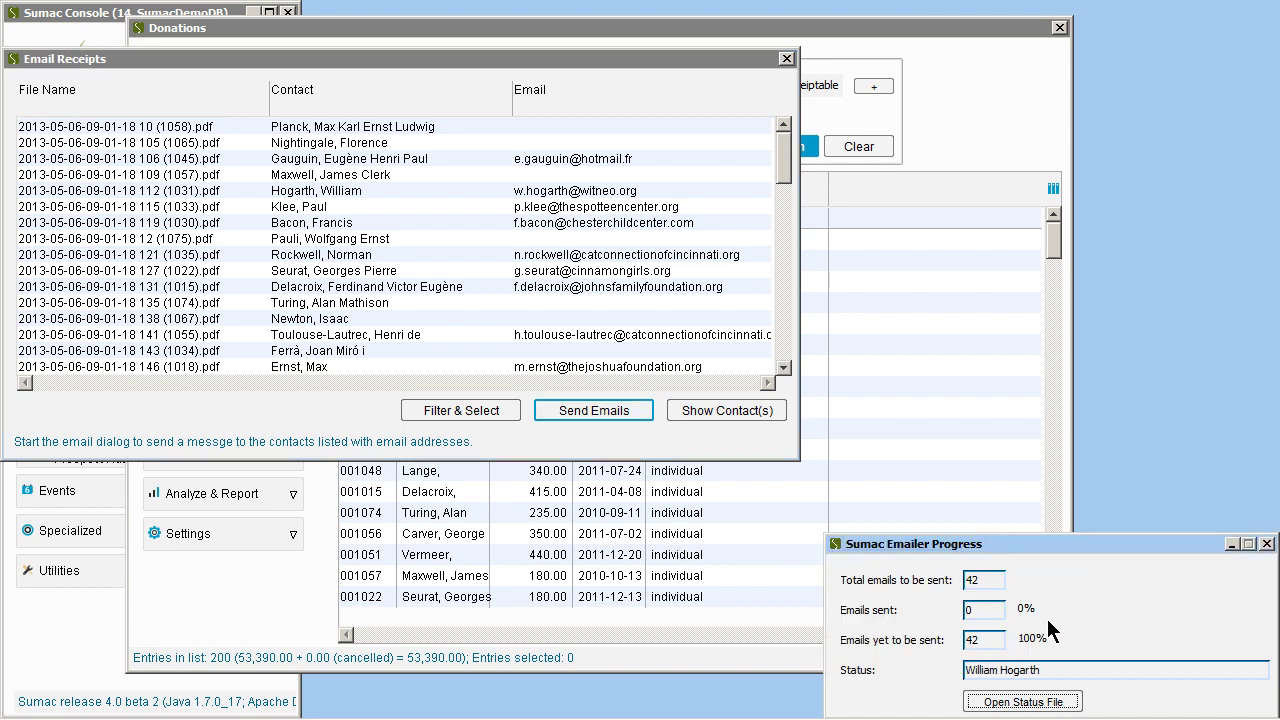